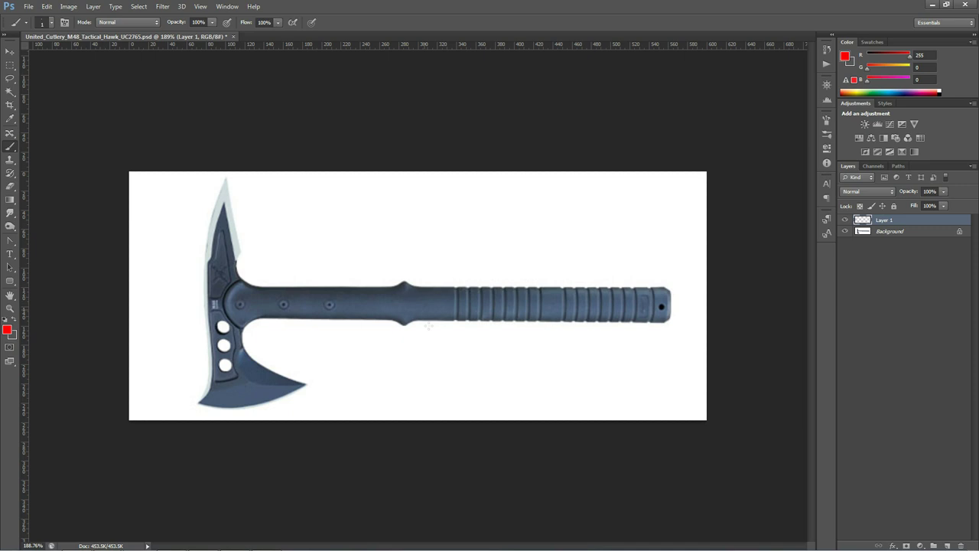
Step: View the images_UC2765_2_I reference photo from its folder, then close it
mouse_move(291, 548)
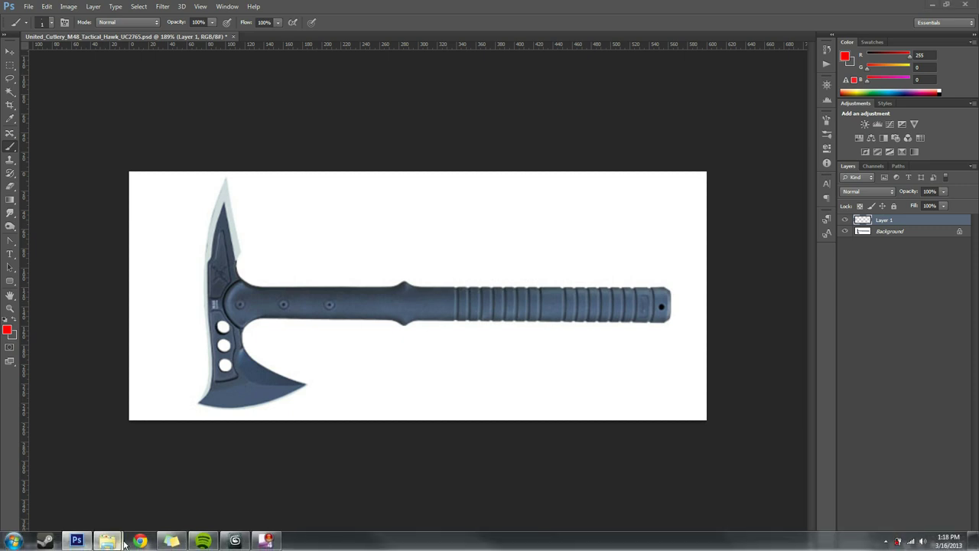
mouse_move(124, 543)
left_click(176, 485)
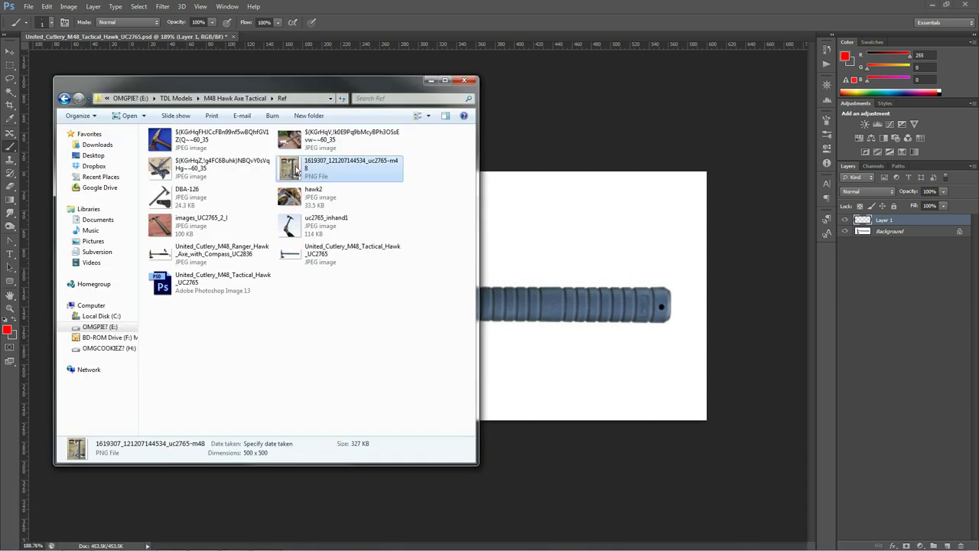
left_click(170, 223)
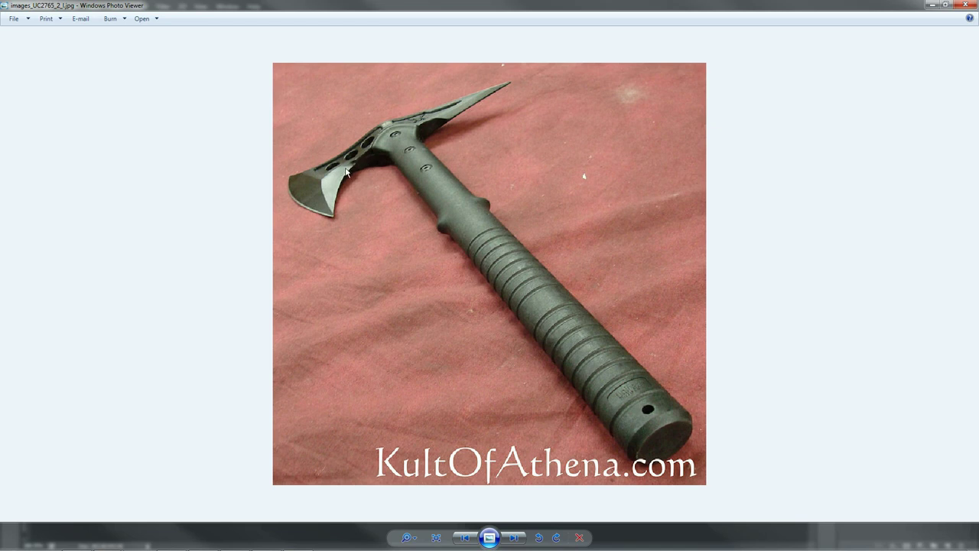
left_click(932, 5)
left_click(500, 210)
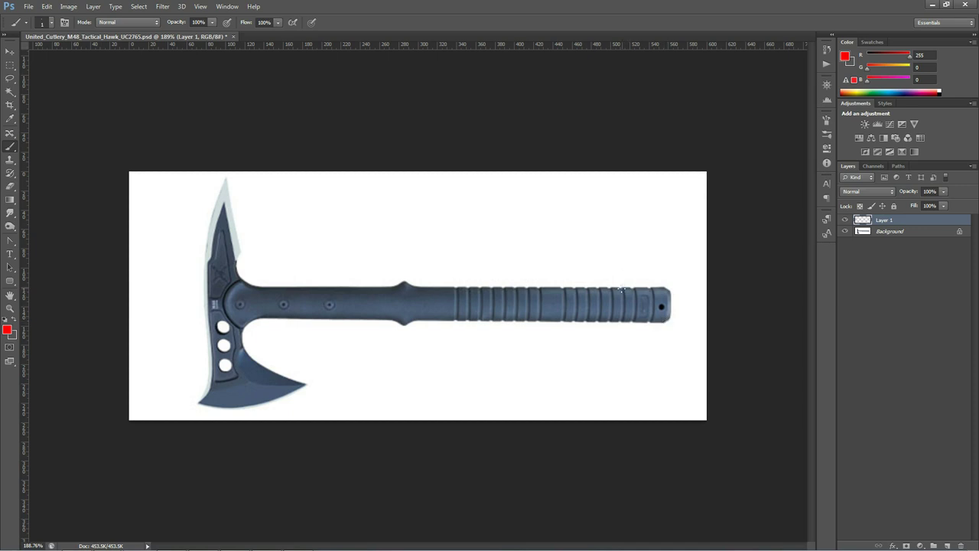
Step: Trace the handle's rounded end and straight bottom edge in red, redoing uneven strokes
left_click(663, 289)
left_click(661, 321, "shift")
left_click_drag(669, 290, 670, 318)
left_click_drag(655, 325, 411, 322)
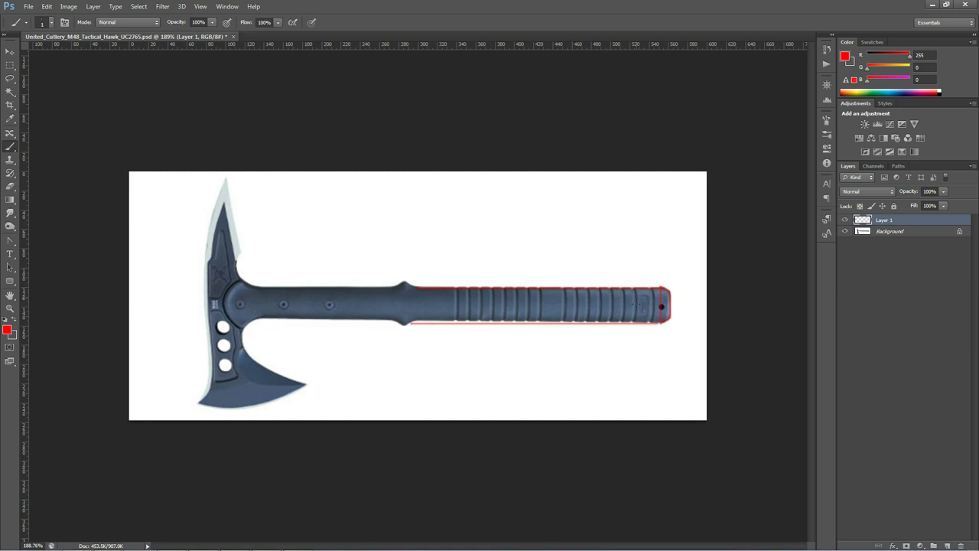
key("ctrl+z")
left_click_drag(658, 329, 509, 334)
key("ctrl+z")
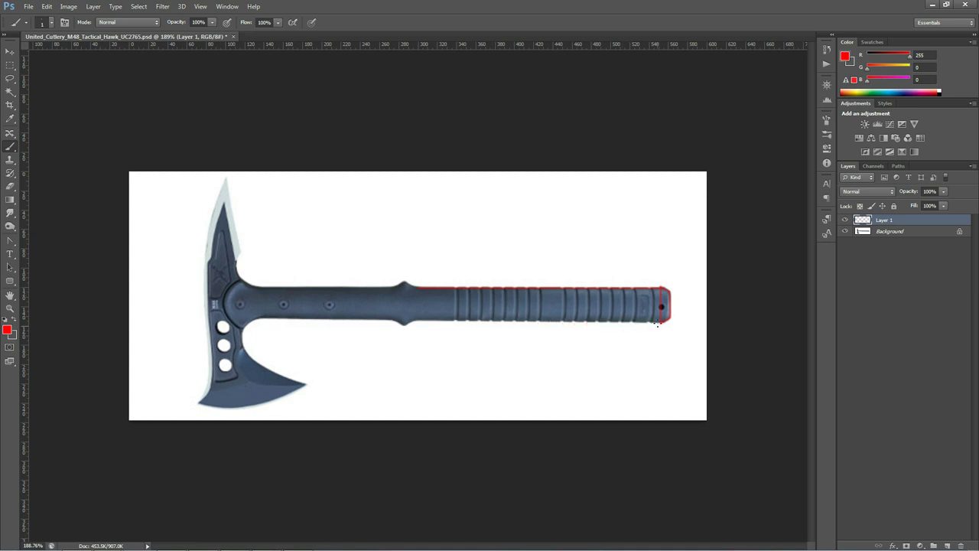
left_click(417, 321, "shift")
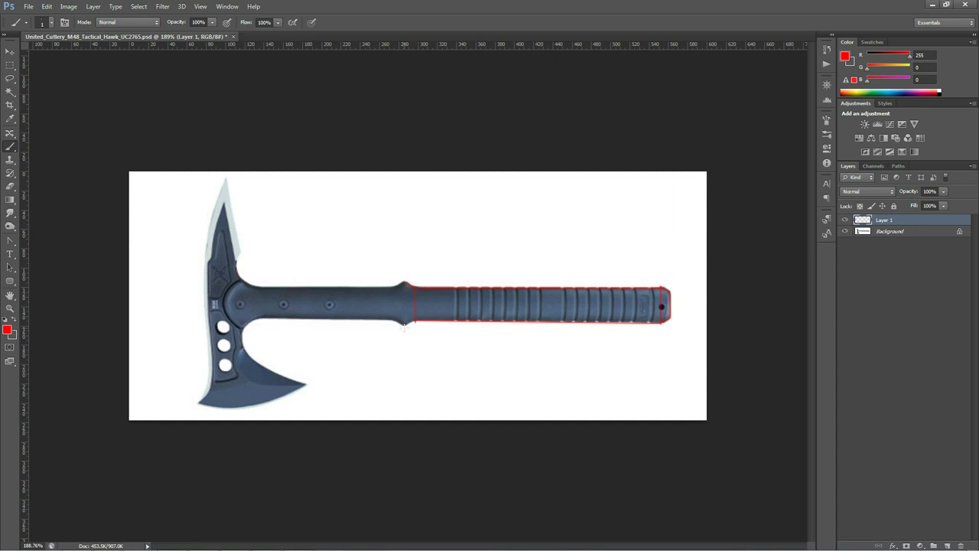
Step: Draw red lines up the flared collar and along the handle's top and bottom edges toward the head
left_click_drag(405, 326, 403, 284)
left_click_drag(394, 285, 269, 285)
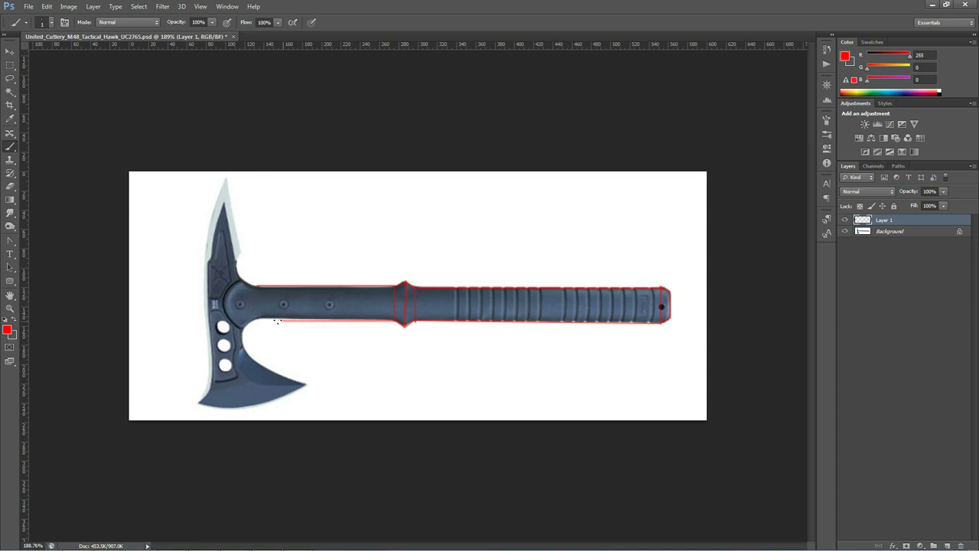
left_click_drag(263, 322, 382, 326)
key("ctrl+z")
left_click_drag(263, 322, 257, 321)
Step: Trace the collar's curve where it meets the head, then the head's left edge, in red
mouse_move(224, 303)
left_mouse_down()
mouse_move(239, 282)
mouse_move(224, 309)
mouse_move(248, 328)
left_mouse_up()
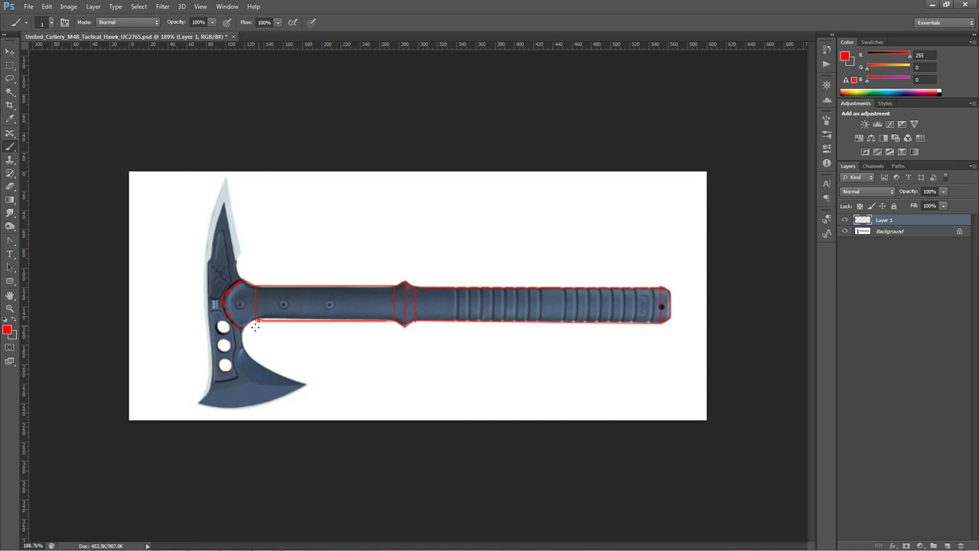
left_click_drag(255, 322, 239, 326)
left_click_drag(203, 309, 203, 259)
Step: Outline both edges of the head's spike up to its tip in red
left_click(210, 220, "shift")
left_click(225, 181, "shift")
left_click(235, 219, "shift")
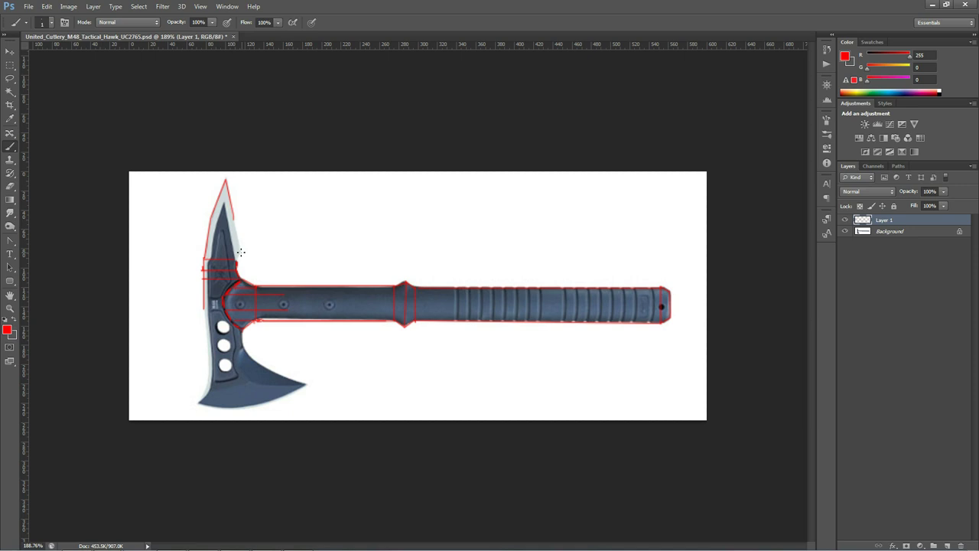
left_click(239, 255, "shift")
left_click(241, 262, "shift")
Step: Add red cross lines over the spike and box the second rivet on the handle
left_click(205, 253, "shift")
left_click(213, 219)
left_click(230, 218, "shift")
mouse_move(289, 296)
left_mouse_down()
mouse_move(289, 310)
mouse_move(287, 295)
left_mouse_up()
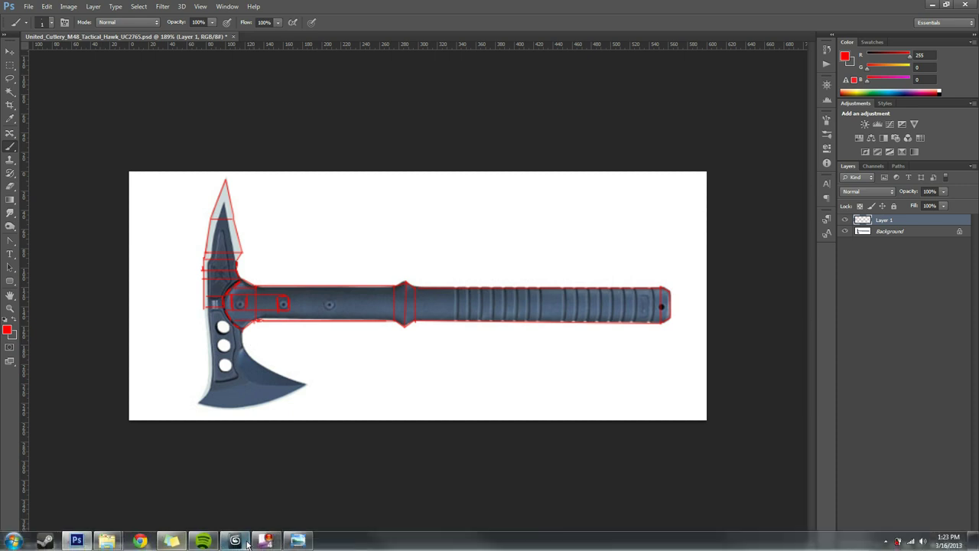
mouse_move(235, 540)
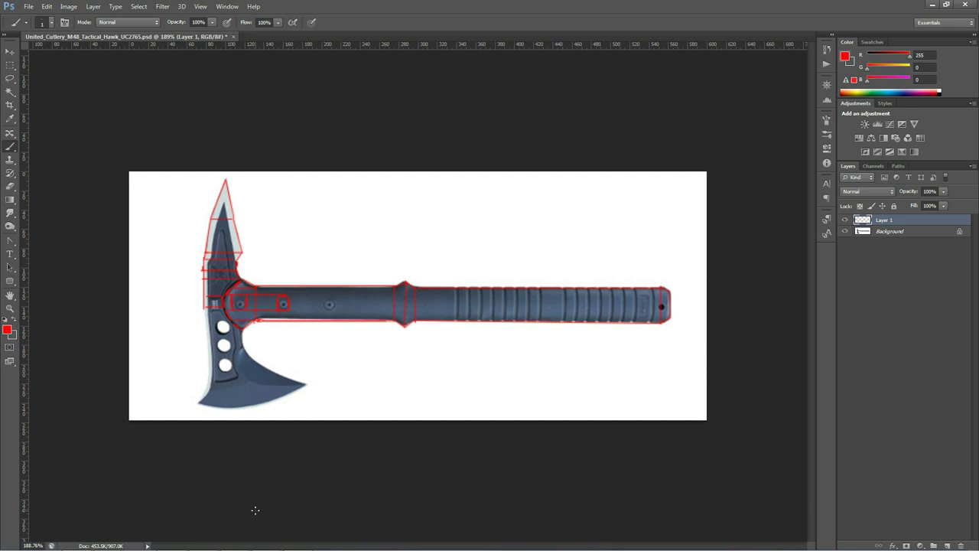
Step: Switch to Tomahawk.max, exit Polygon sub-object mode, and compare against the Photoshop reference
left_click(237, 540)
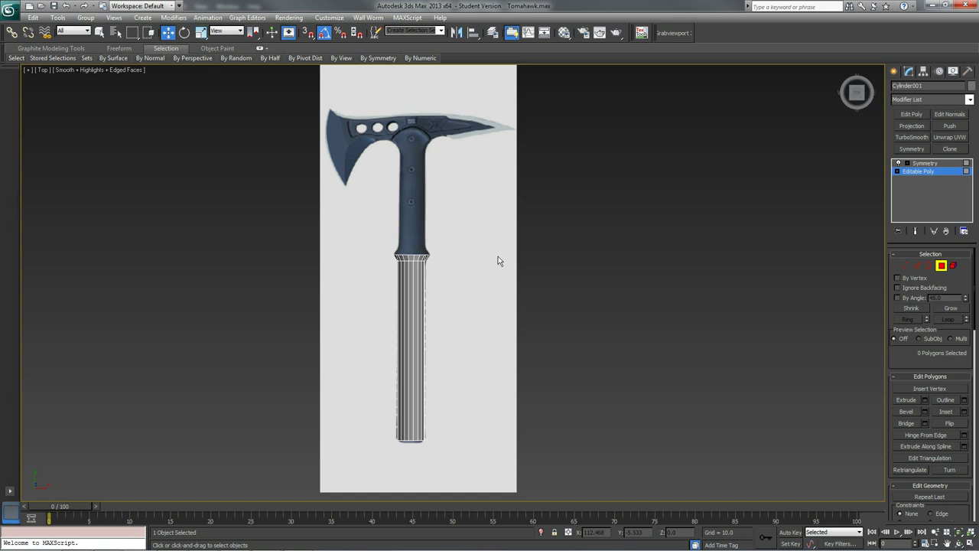
left_click(941, 265)
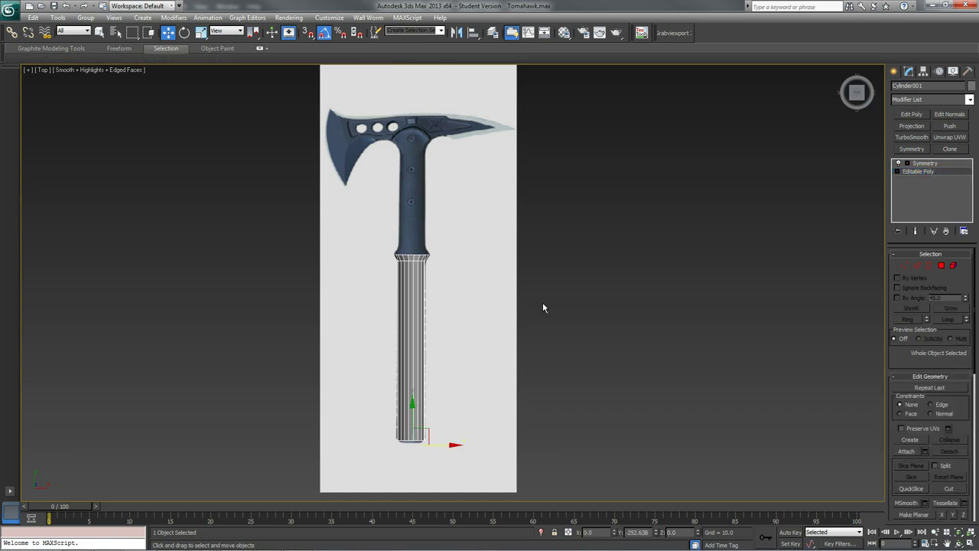
key("alt+Tab")
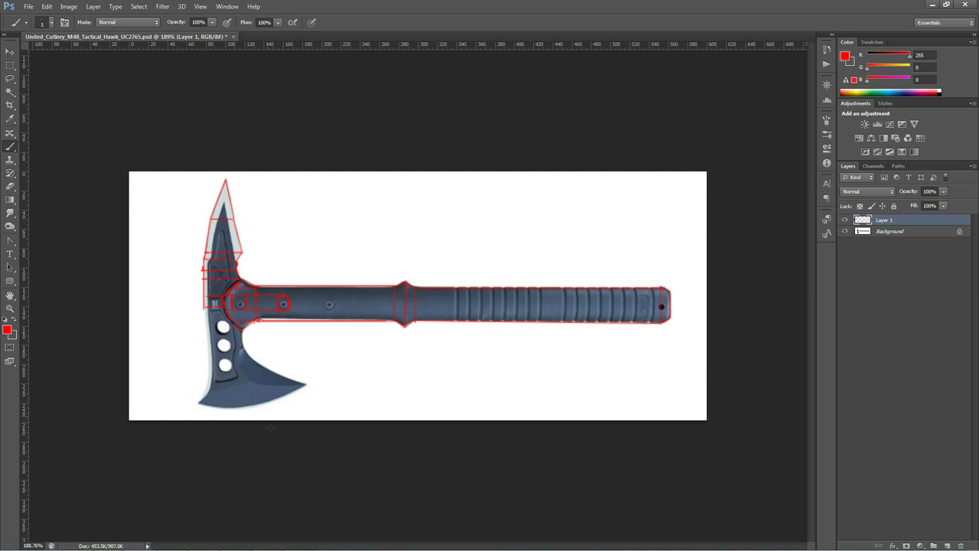
key("alt+Tab")
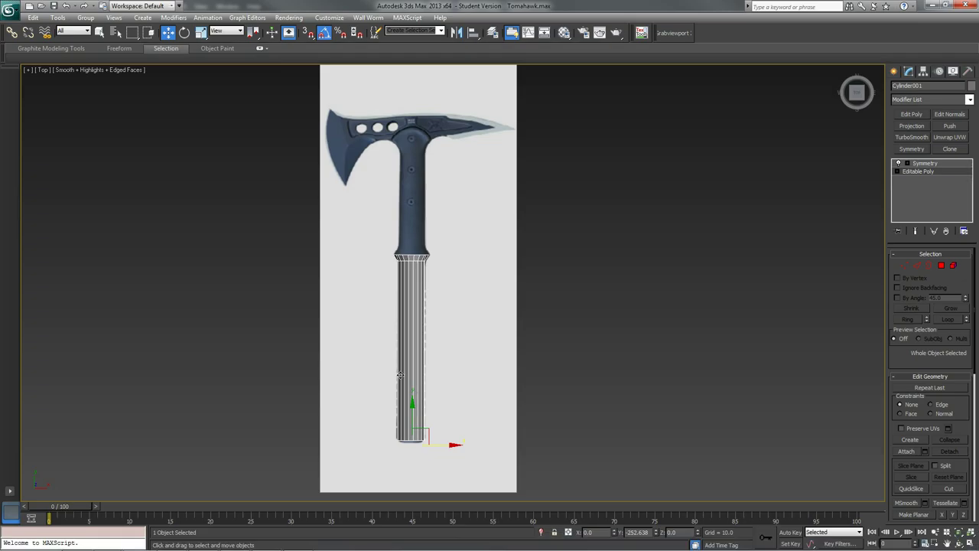
Step: Pan and zoom the Top viewport across the axe reference
middle_click_drag(422, 328, 424, 363)
scroll(390, 321, "up", 2)
scroll(424, 363, "up", 1)
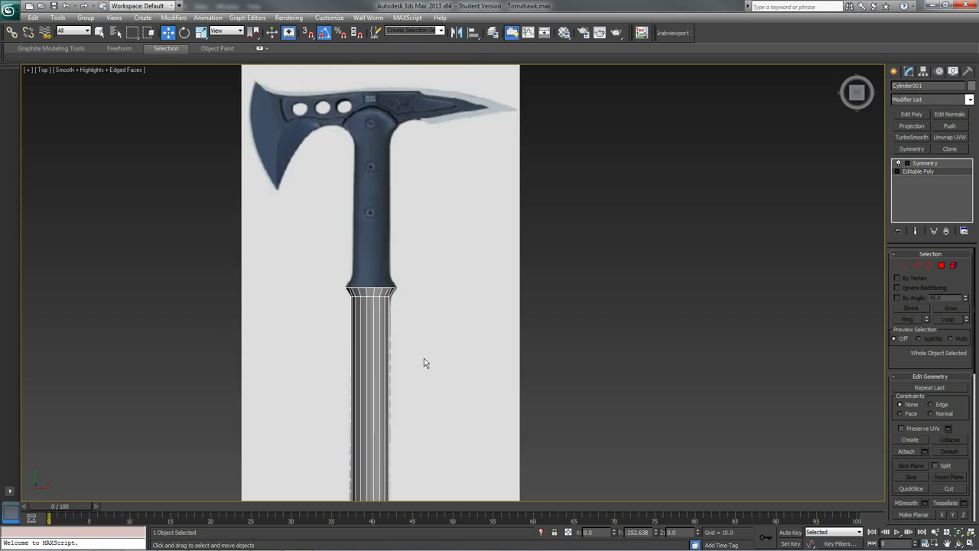
scroll(425, 363, "down", 3)
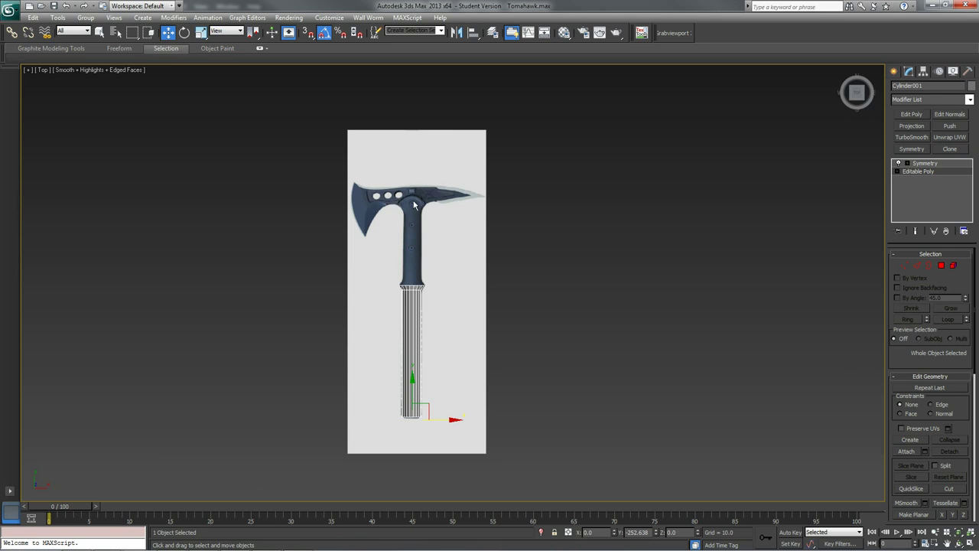
scroll(414, 205, "up", 10)
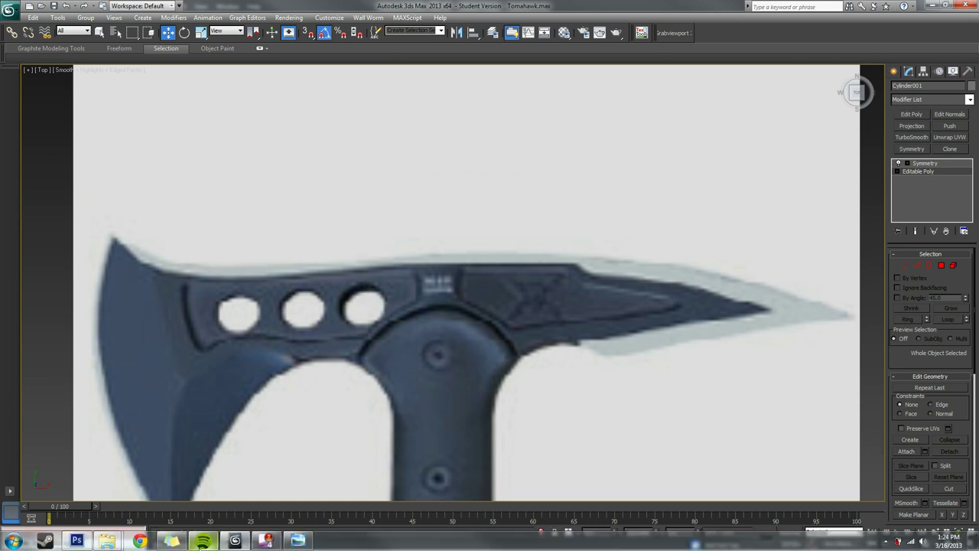
scroll(347, 395, "down", 8)
scroll(350, 393, "up", 1)
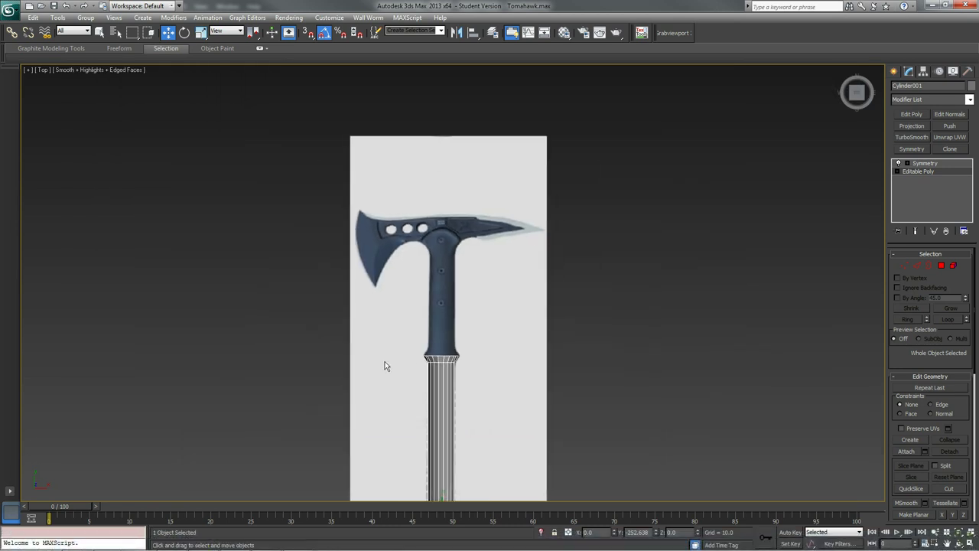
mouse_move(107, 541)
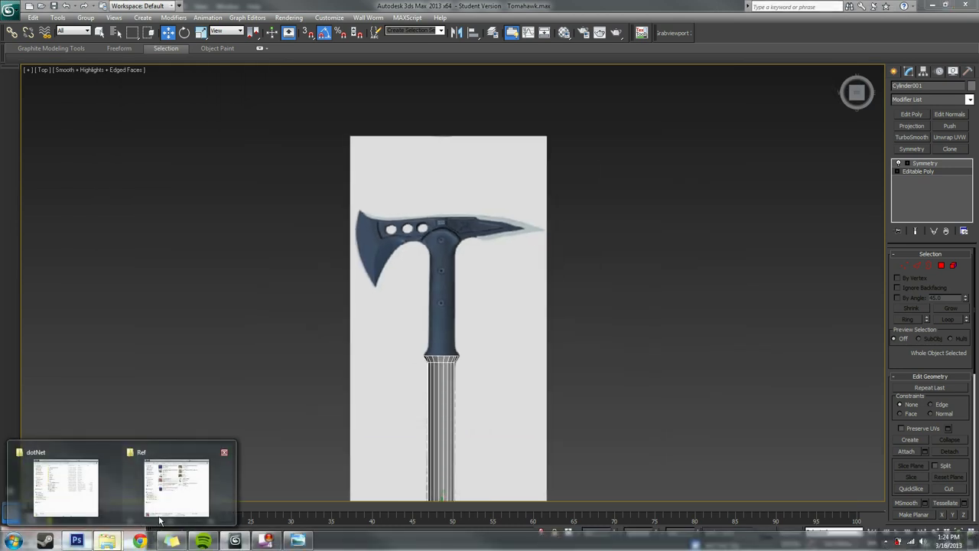
left_click(169, 497)
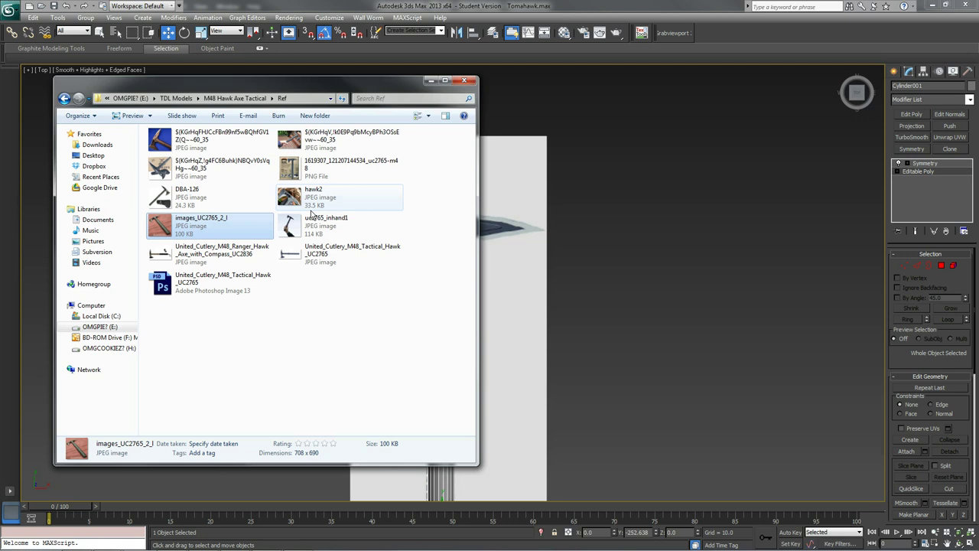
left_click(169, 174)
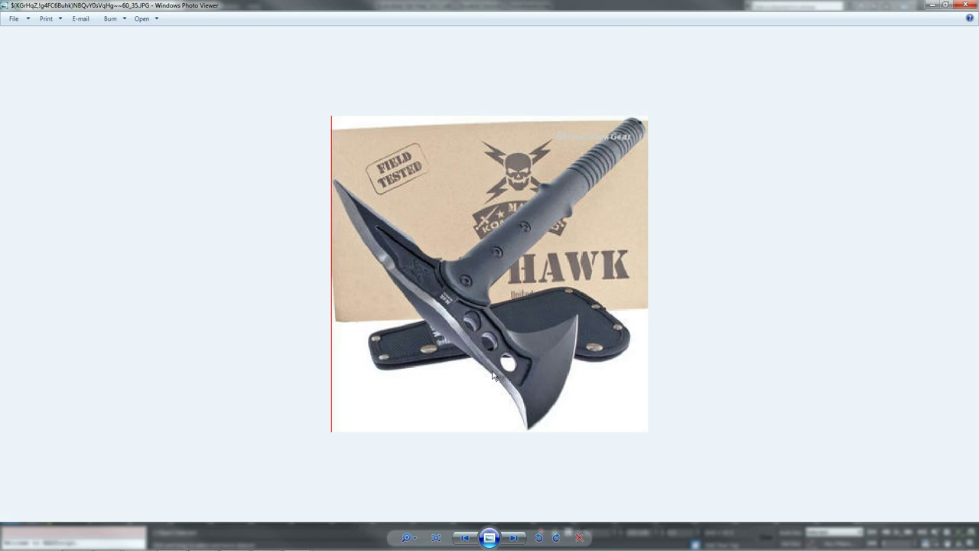
left_click(966, 4)
Step: Frame the top of the handle grip and switch the Editable Poly to Edge sub-object mode
middle_click_drag(594, 214, 547, 124)
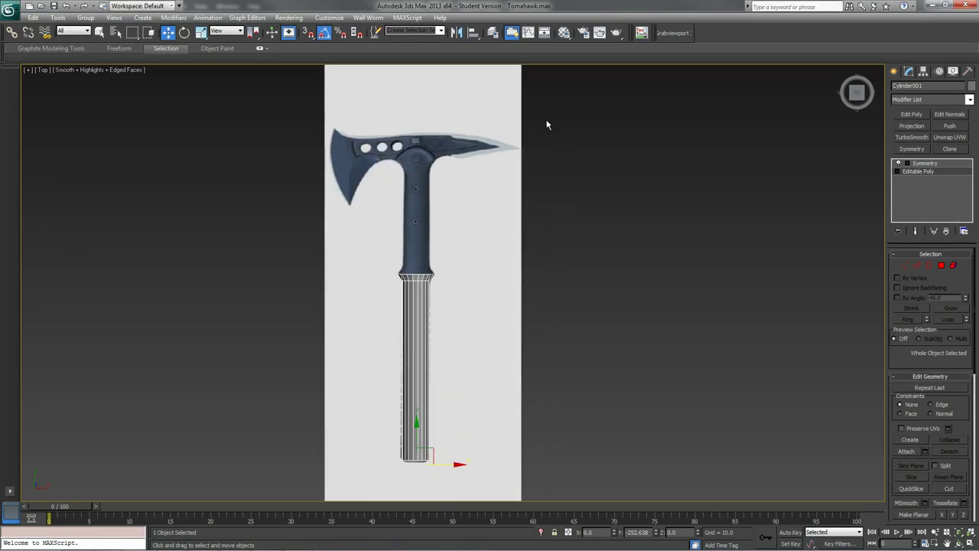
scroll(422, 411, "up", 3)
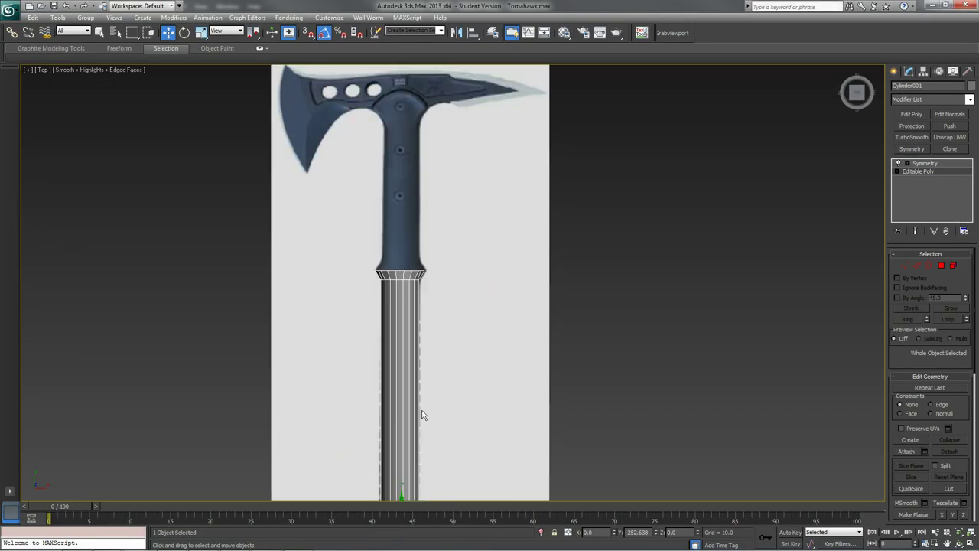
scroll(416, 179, "up", 2)
scroll(451, 307, "down", 5)
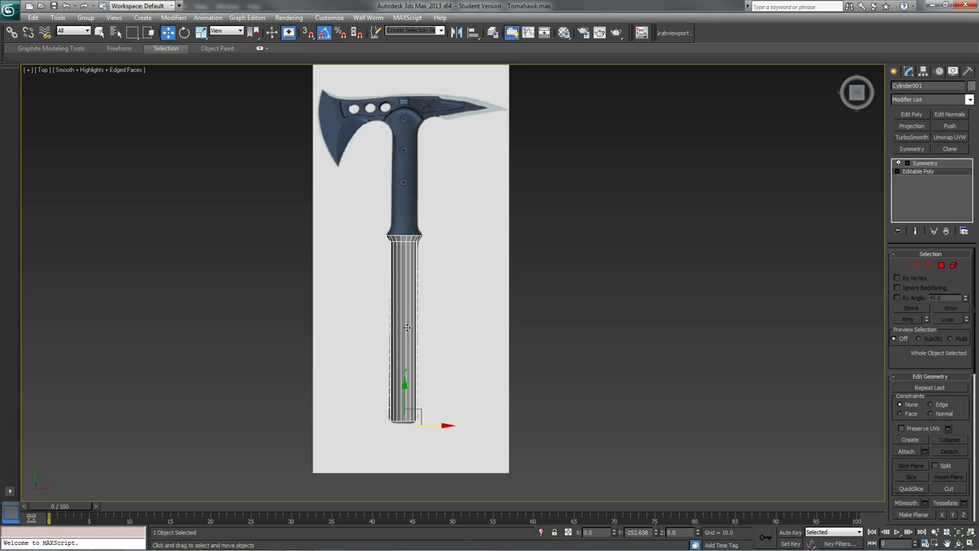
scroll(407, 327, "up", 3)
middle_click_drag(411, 310, 408, 219)
key("4")
key("2")
scroll(408, 219, "up", 3)
Step: Select the grip's top edge loop, raise it, scale it inward, then lower it slightly
double_click(337, 263)
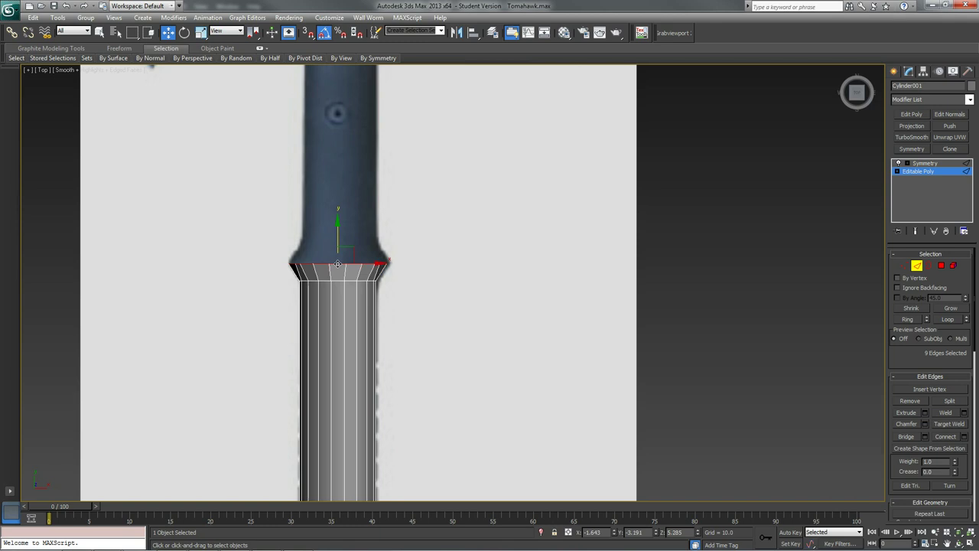
left_click_drag(338, 228, 338, 203)
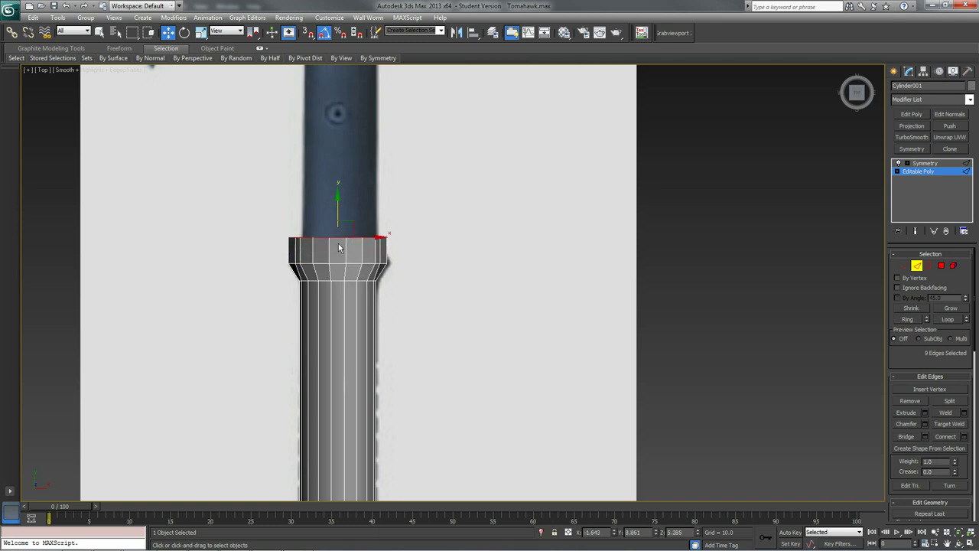
key("r")
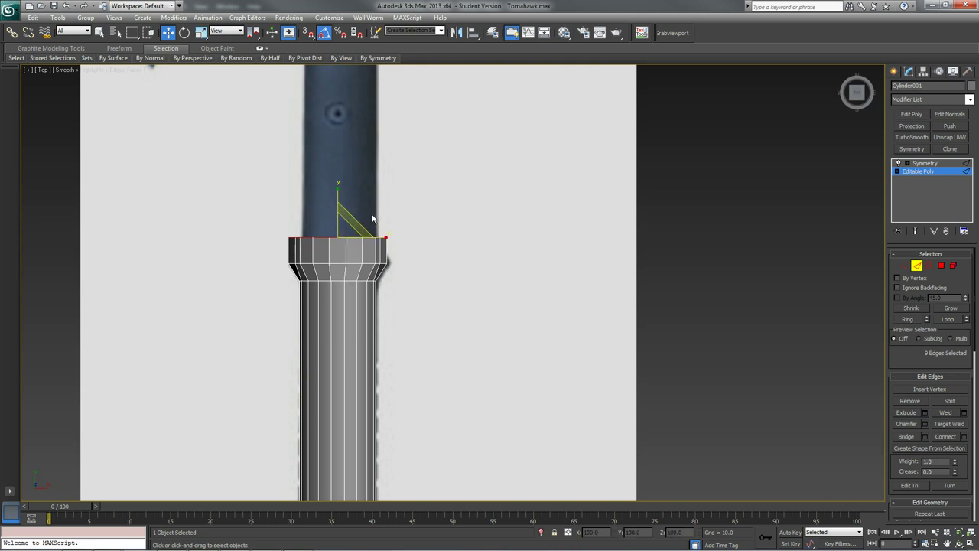
left_click_drag(378, 235, 367, 233)
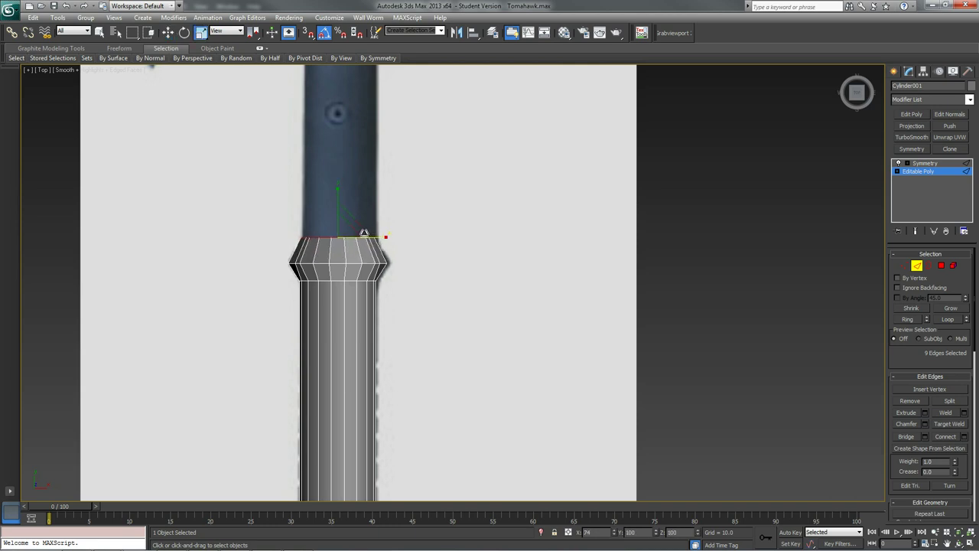
key("w")
left_click_drag(337, 200, 337, 208)
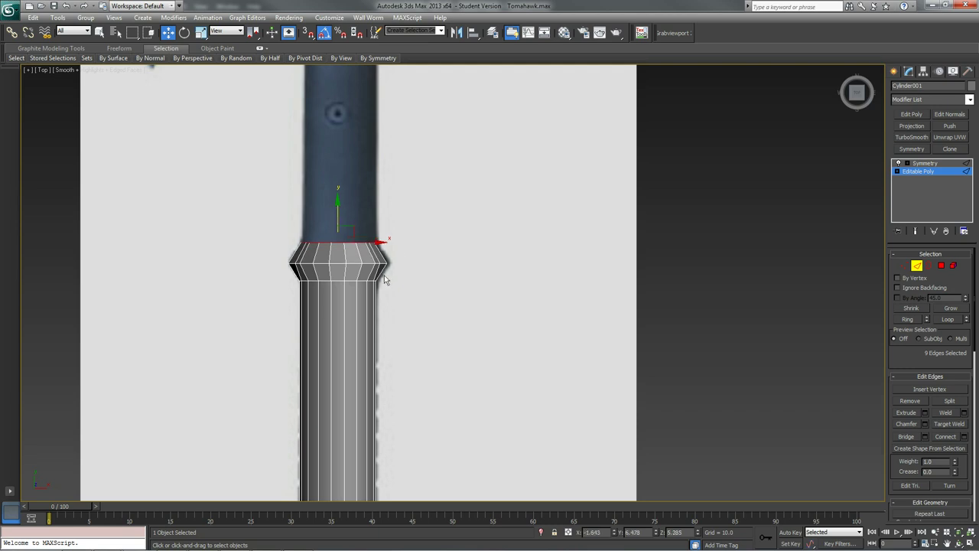
Step: Undo the edge loop's last move and frame the axe head and grip in view
key("ctrl+z")
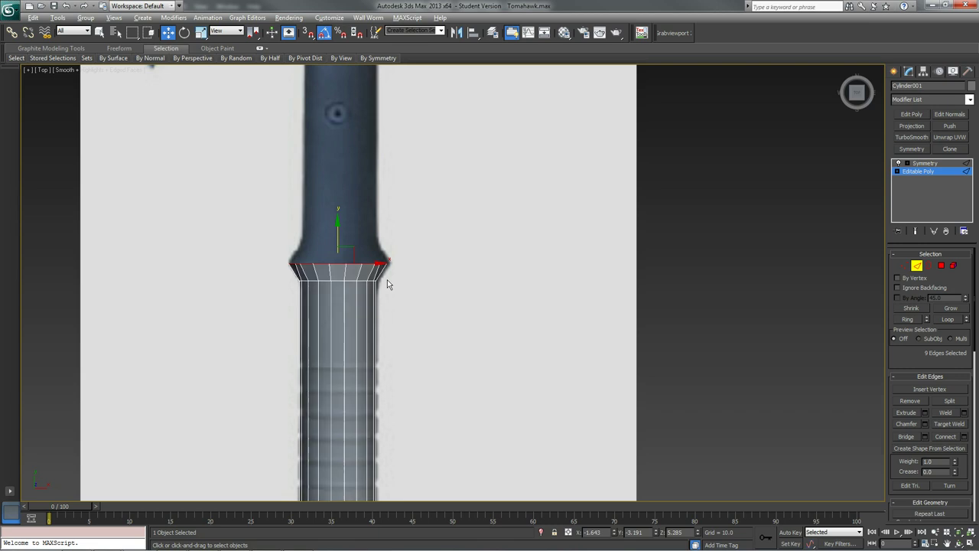
scroll(394, 283, "down", 5)
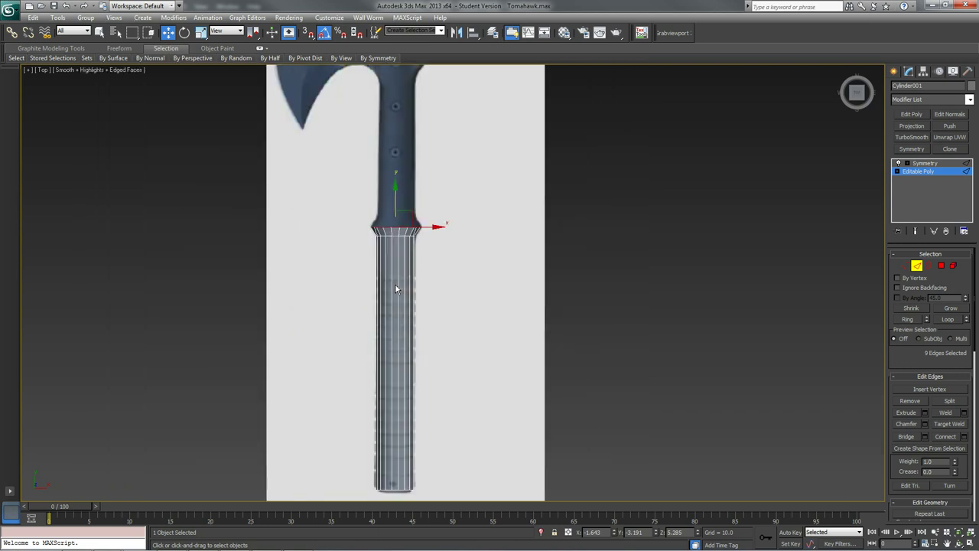
middle_click_drag(435, 234, 436, 317)
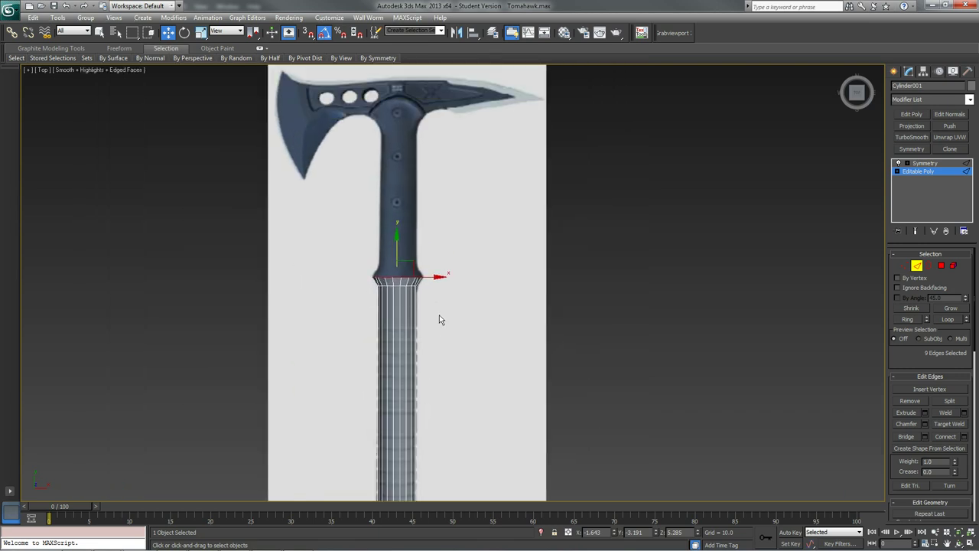
scroll(393, 283, "up", 6)
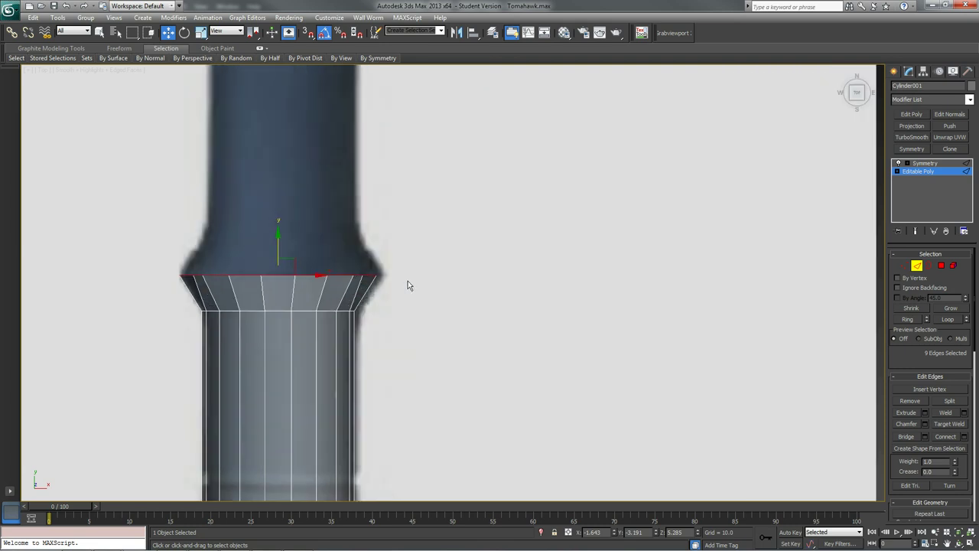
scroll(307, 377, "down", 4)
scroll(360, 283, "up", 4)
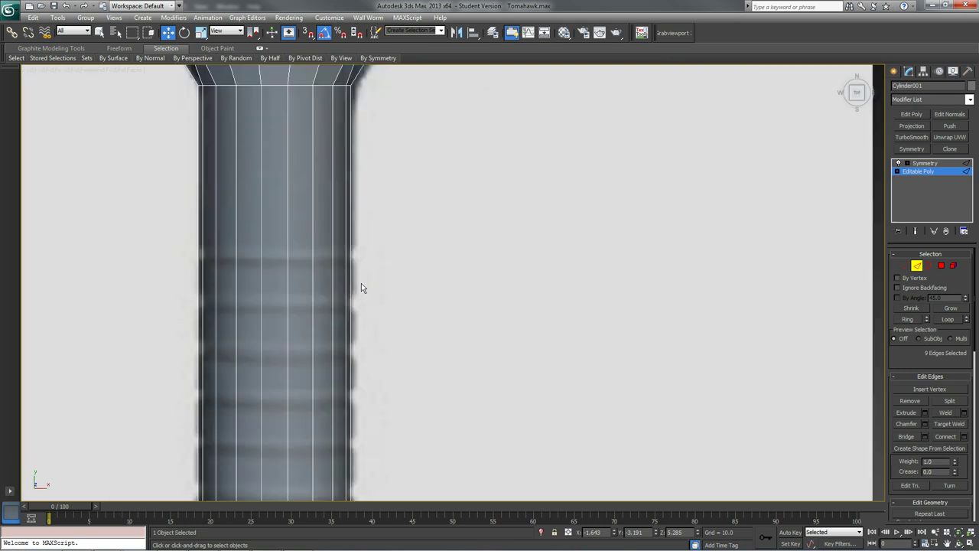
scroll(355, 284, "down", 3)
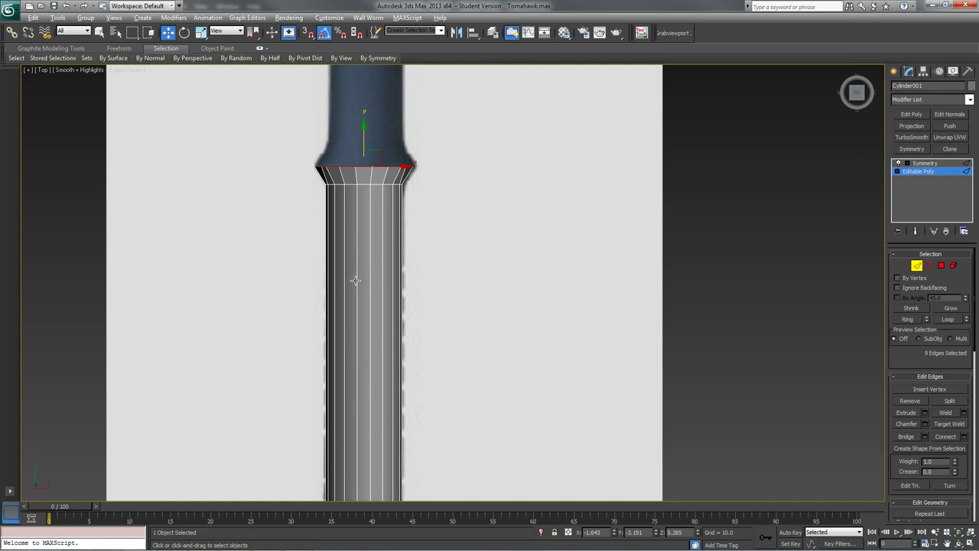
scroll(430, 260, "down", 2)
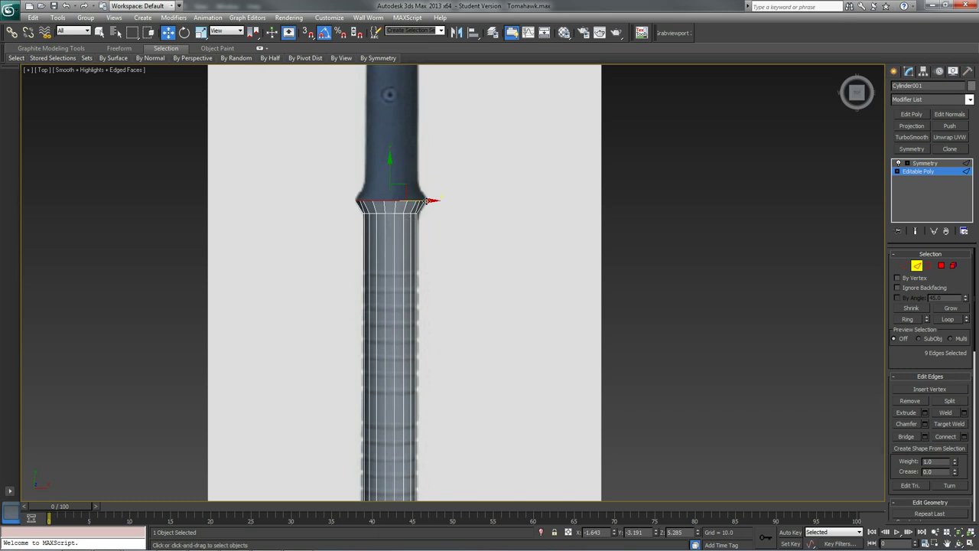
middle_click_drag(419, 201, 456, 270)
scroll(424, 268, "up", 5)
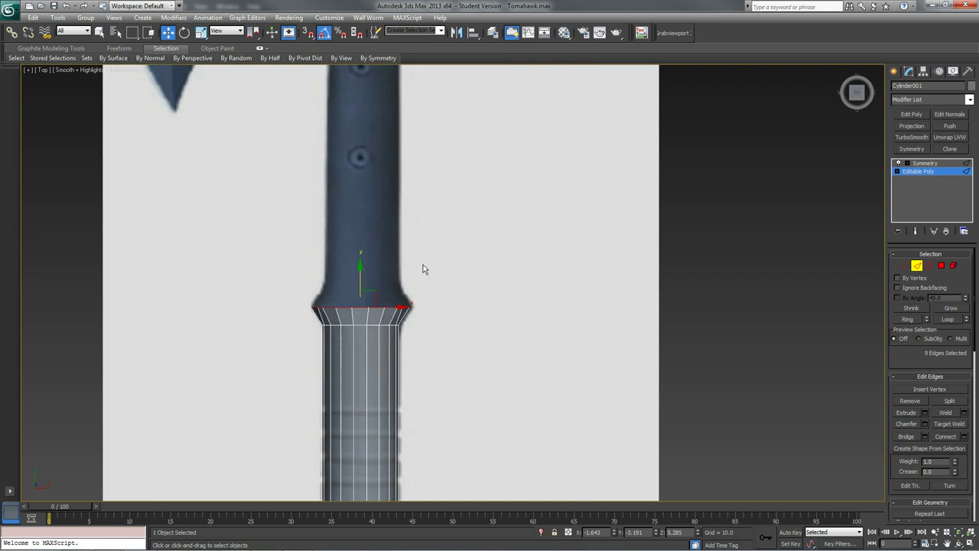
Step: Raise and shrink the top edge ring, then stretch it up to the axe head's socket
left_click_drag(342, 251, 342, 218)
key("r")
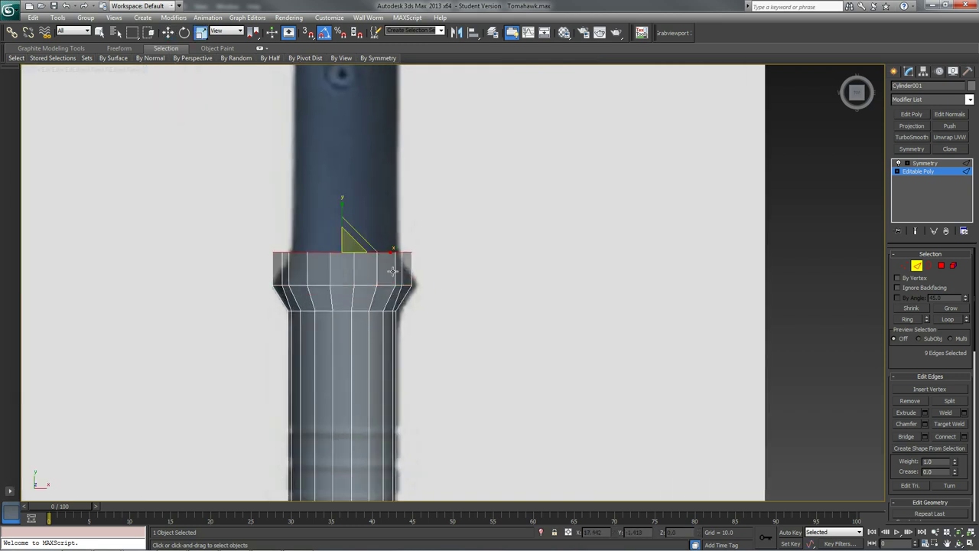
left_click_drag(376, 262, 409, 299)
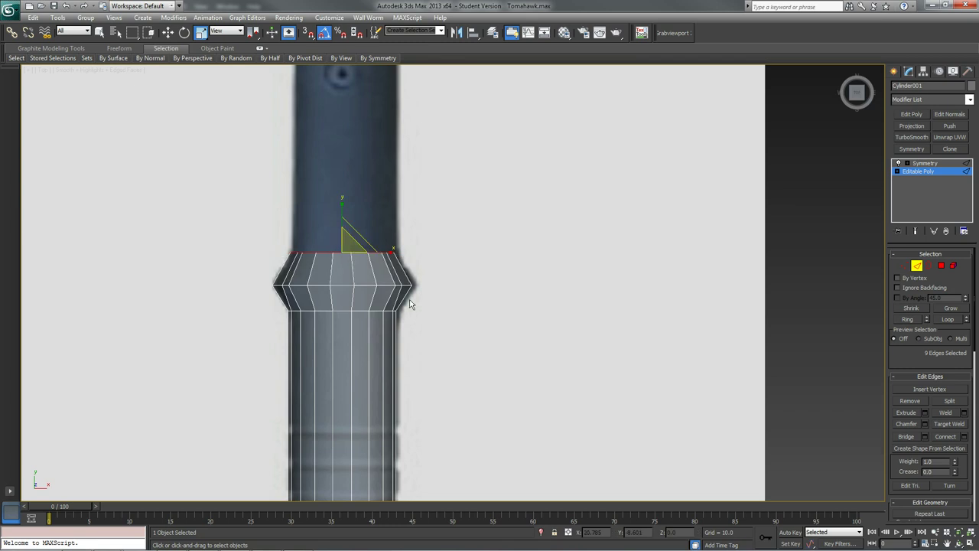
key("w")
left_click_drag(343, 223, 345, 1)
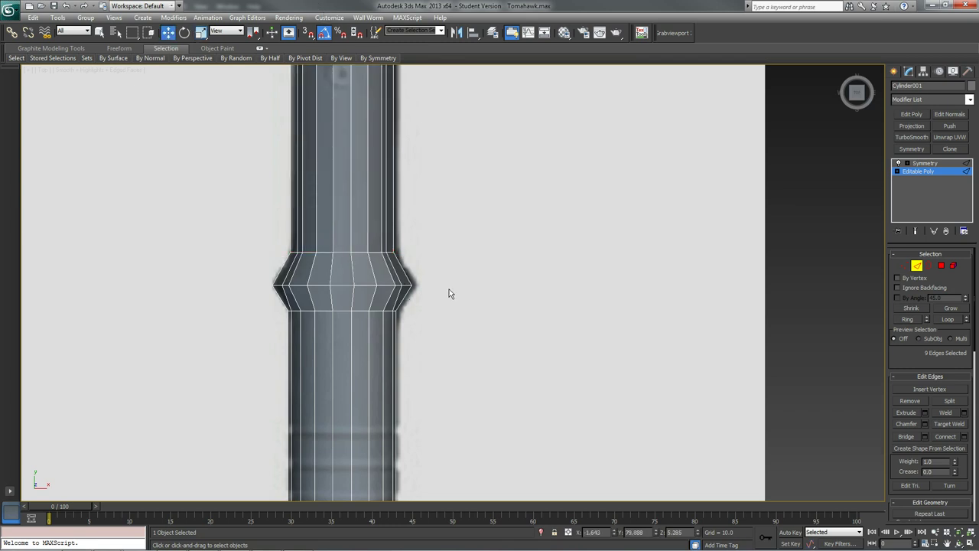
scroll(448, 280, "down", 5)
middle_click_drag(445, 271, 445, 294)
left_click_drag(414, 218, 413, 161)
scroll(449, 325, "down", 3)
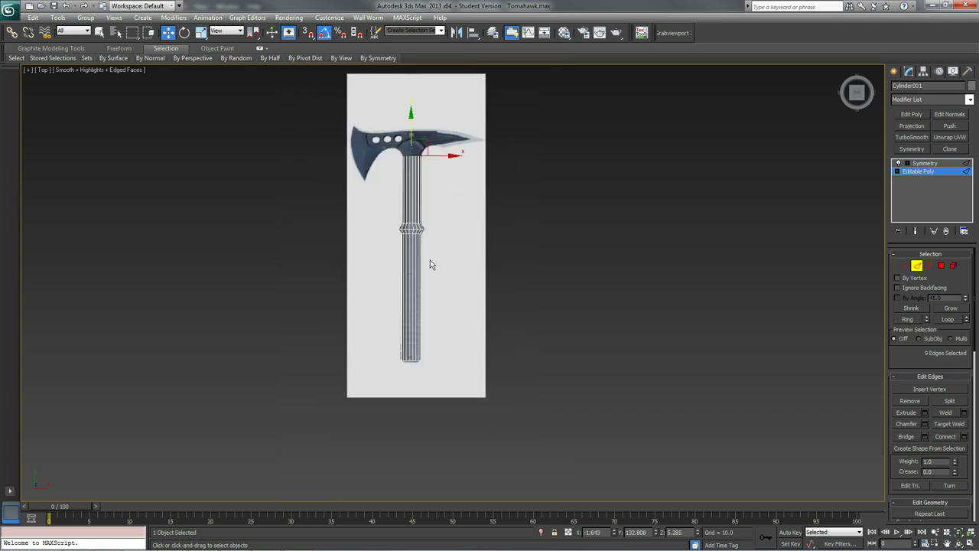
middle_click_drag(432, 259, 421, 296)
Step: Exit Edge level and move the handle cylinder to line up with the reference handle
scroll(429, 266, "up", 3)
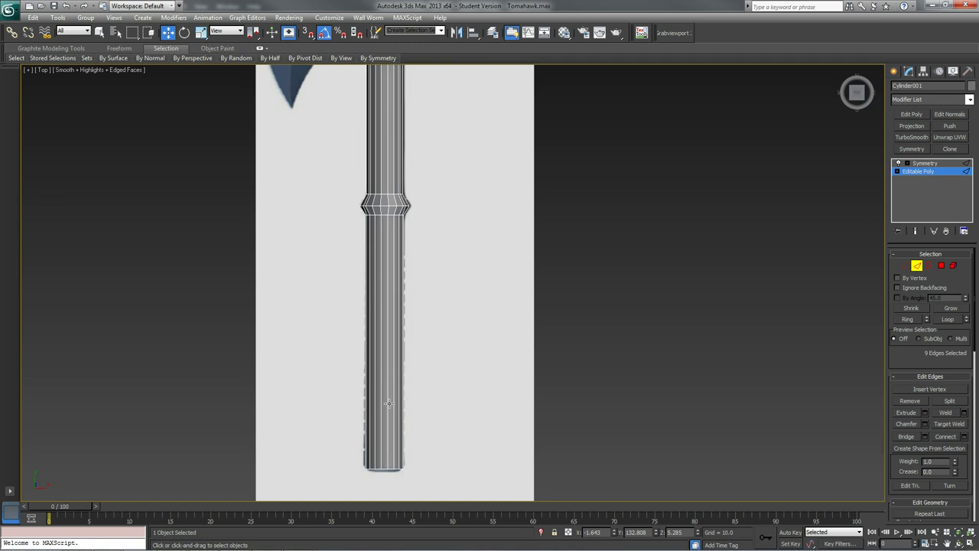
left_click(916, 265)
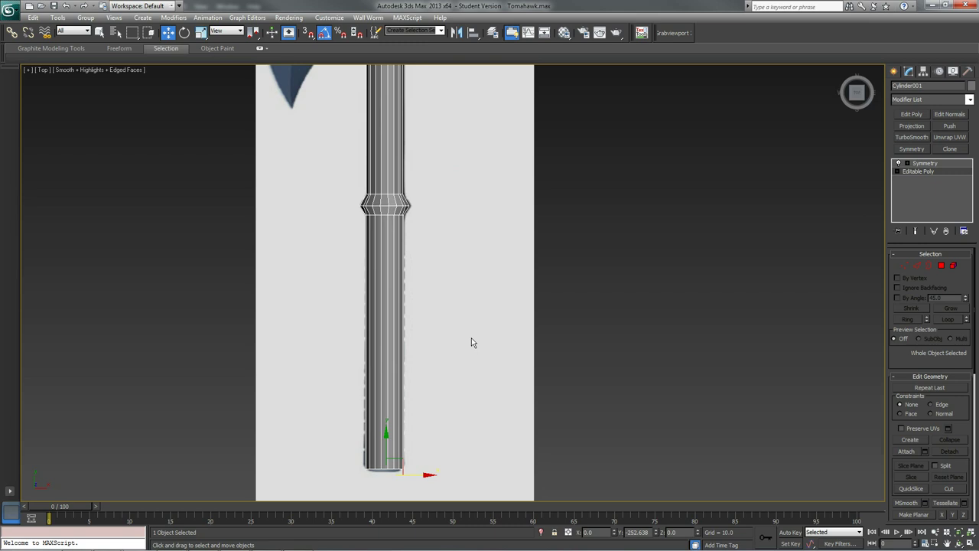
middle_click_drag(432, 418, 453, 346)
key("x")
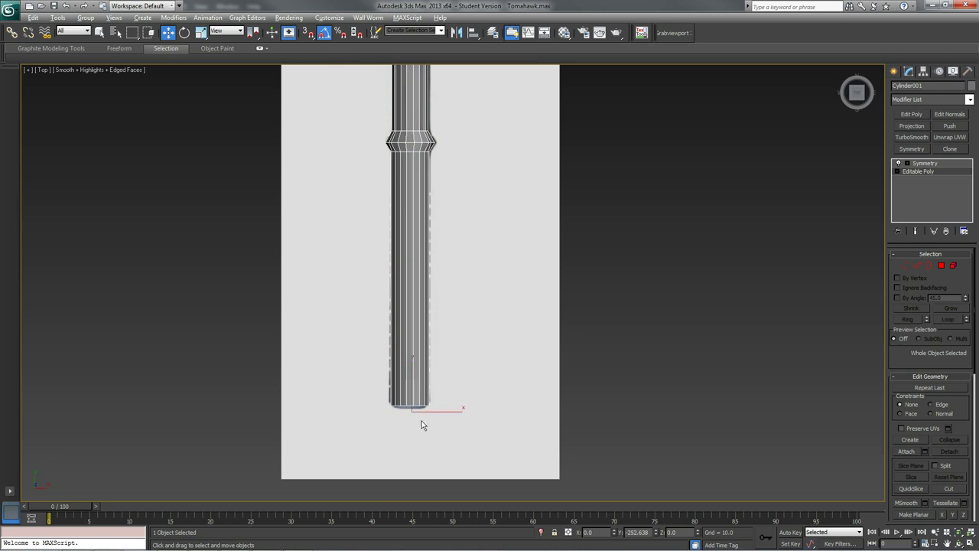
key("x")
left_click_drag(422, 417, 409, 353)
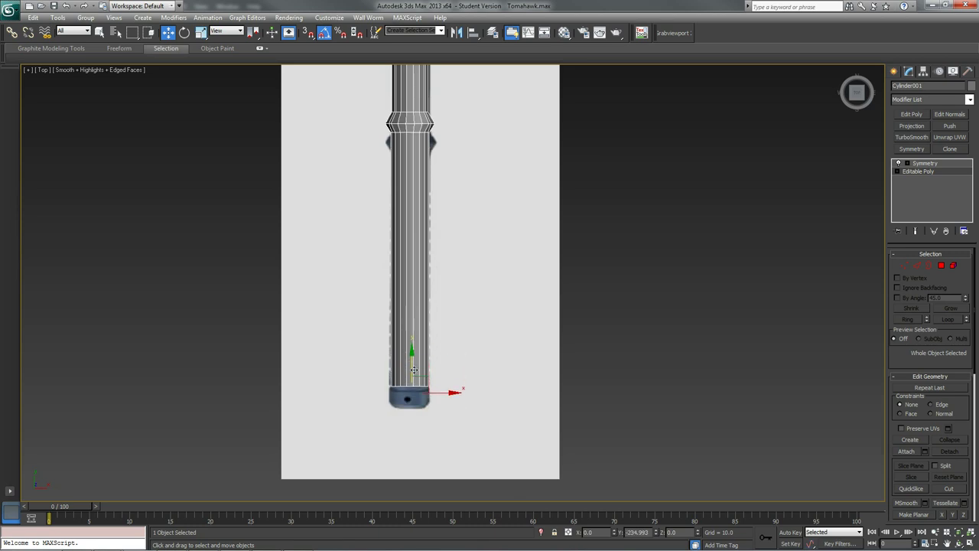
key("ctrl+alt+z")
left_click_drag(440, 433, 439, 450)
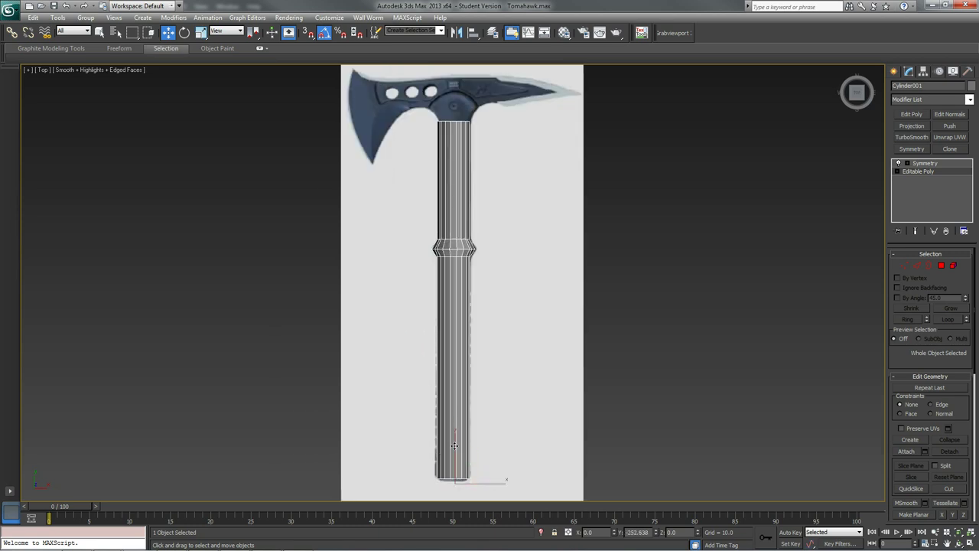
Step: Check the alignment with Expert Mode and Alt+X see-through, trying scale modes before returning to Move
key("ctrl+x")
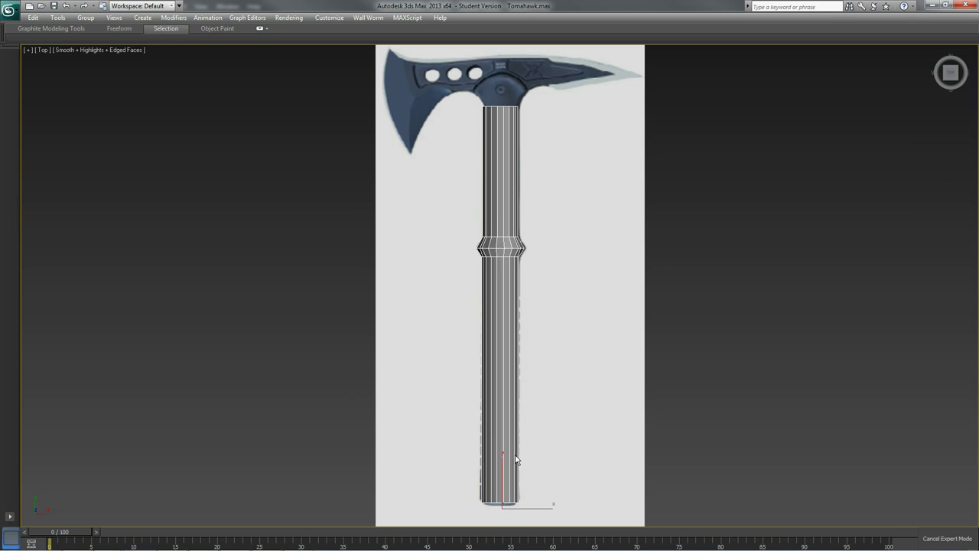
key("alt+x")
key("ctrl+x")
scroll(488, 474, "up", 5)
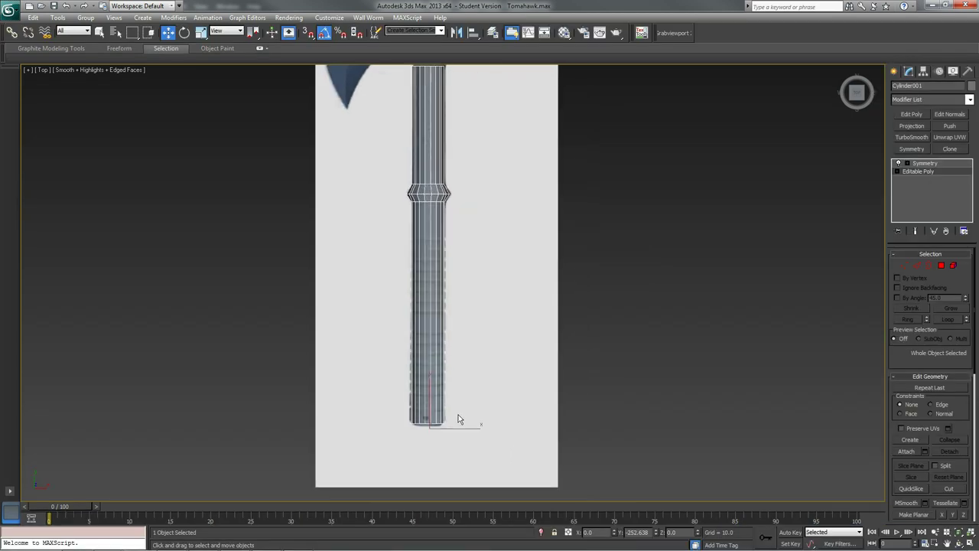
key("x")
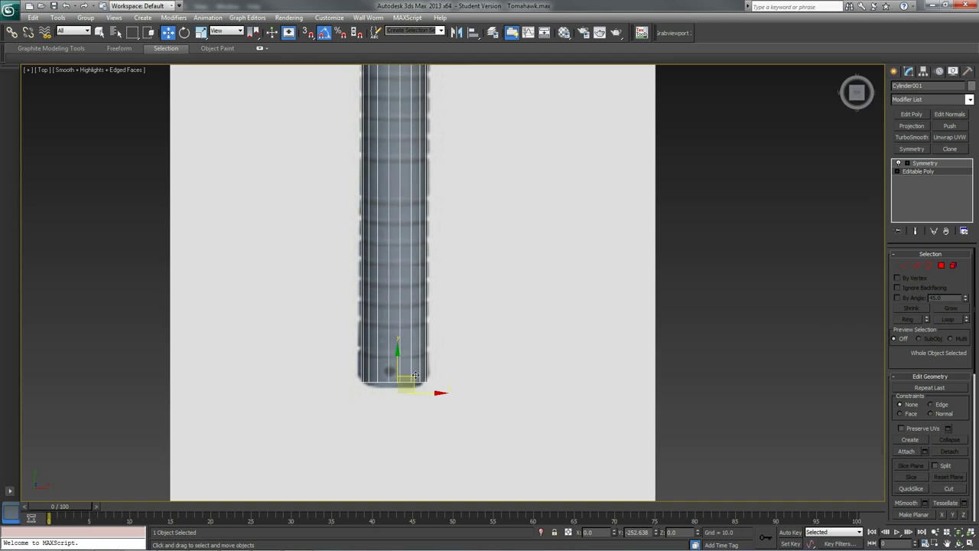
scroll(482, 354, "down", 4)
middle_click_drag(475, 297, 460, 329)
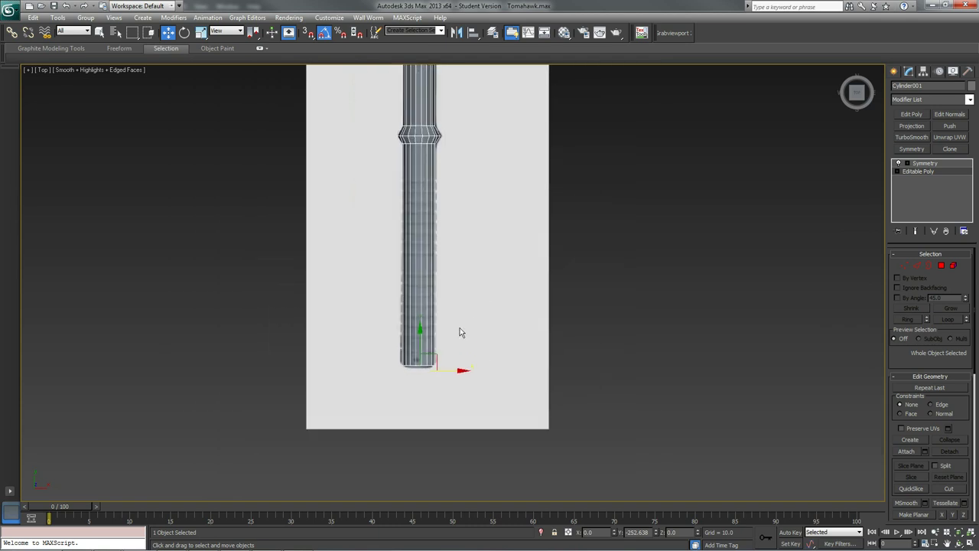
key("x")
key("x")
key("x")
key("e")
key("r")
key("r")
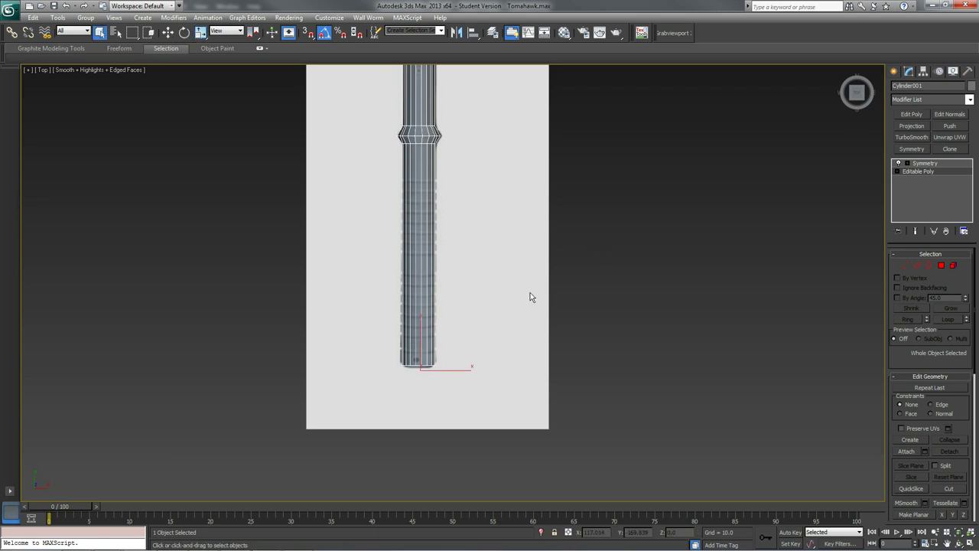
key("r")
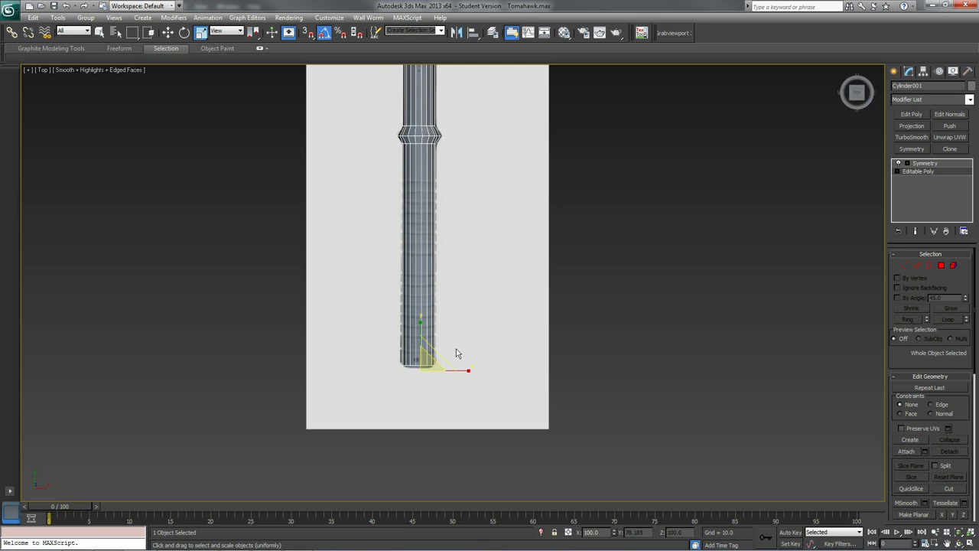
key("w")
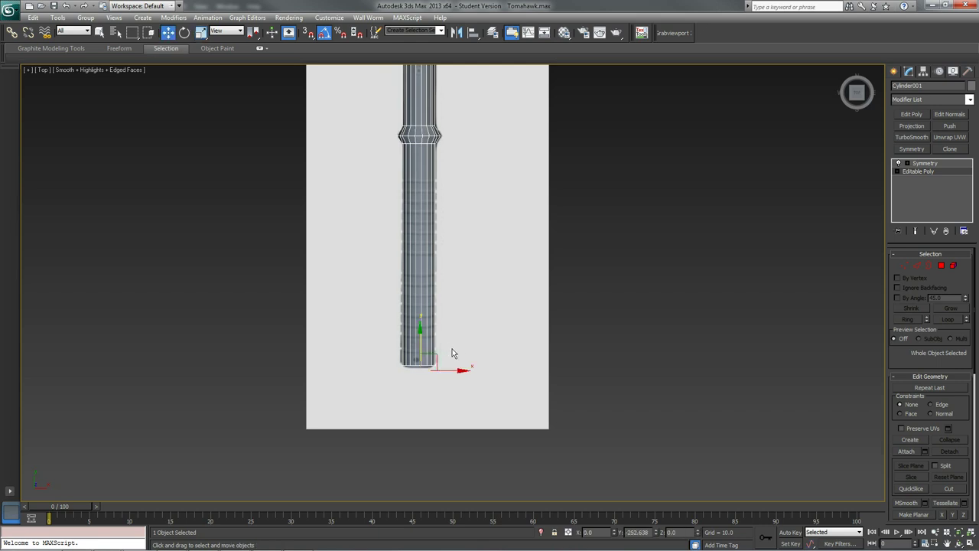
Step: Orbit the Perspective view in Edge mode and select an edge running along the handle
key("p")
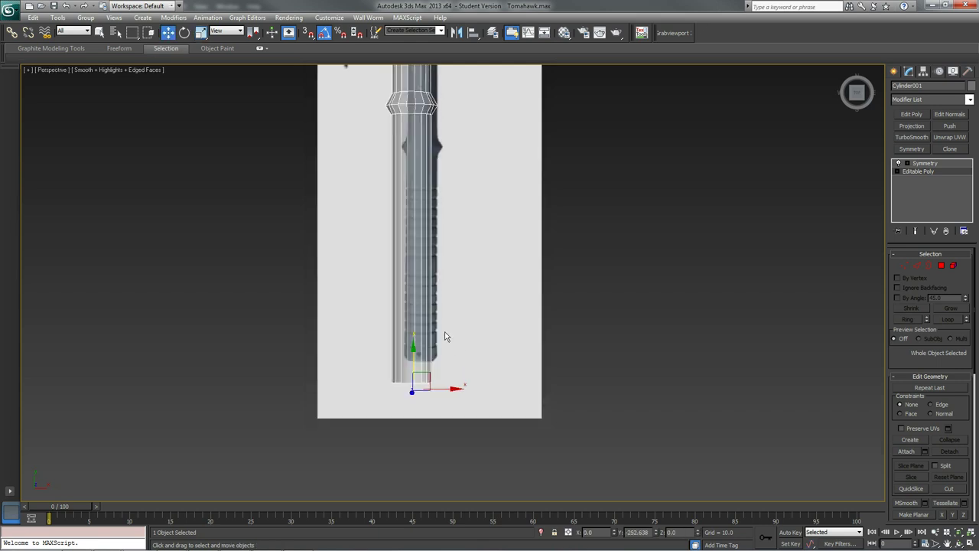
middle_click_drag(446, 337, 482, 328, "alt")
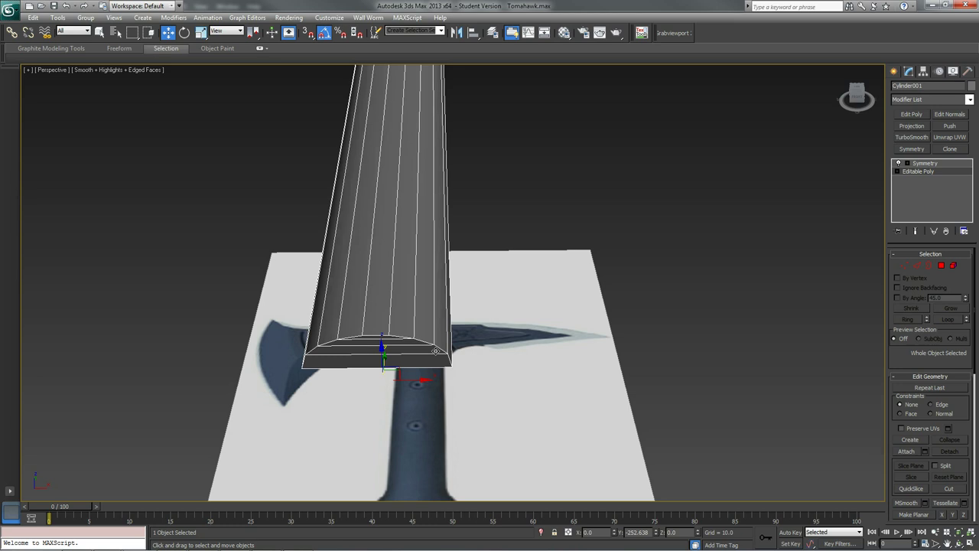
middle_click_drag(434, 347, 449, 382, "alt")
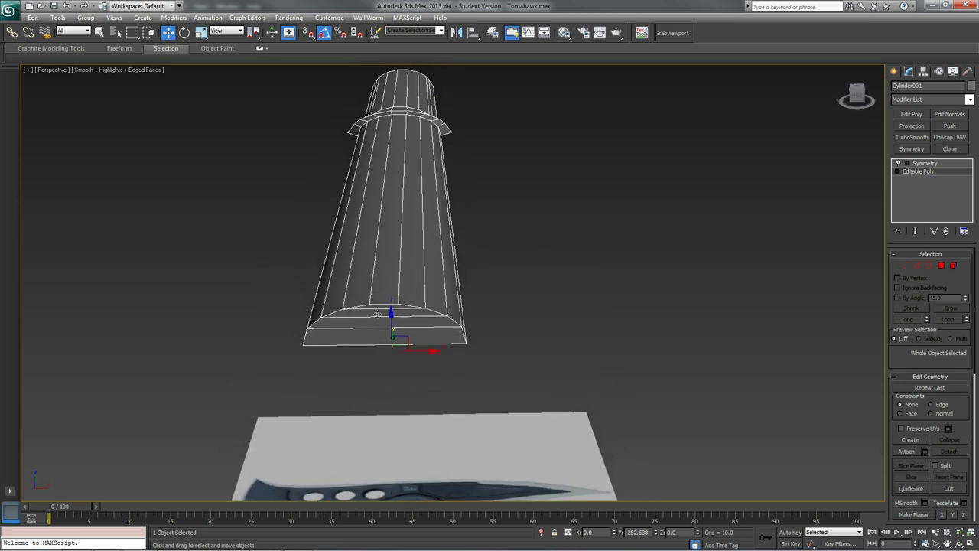
key("2")
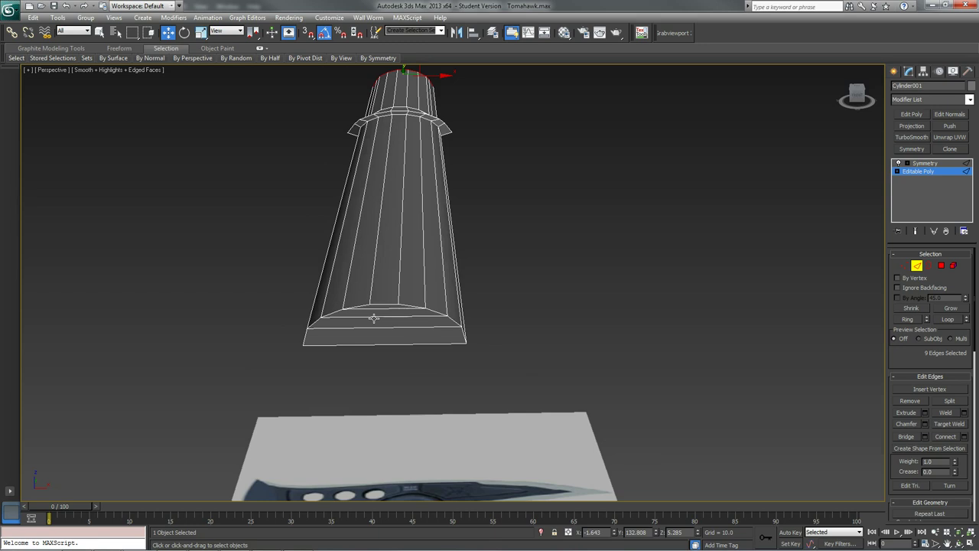
middle_click_drag(374, 261, 403, 238, "alt")
left_click(386, 295)
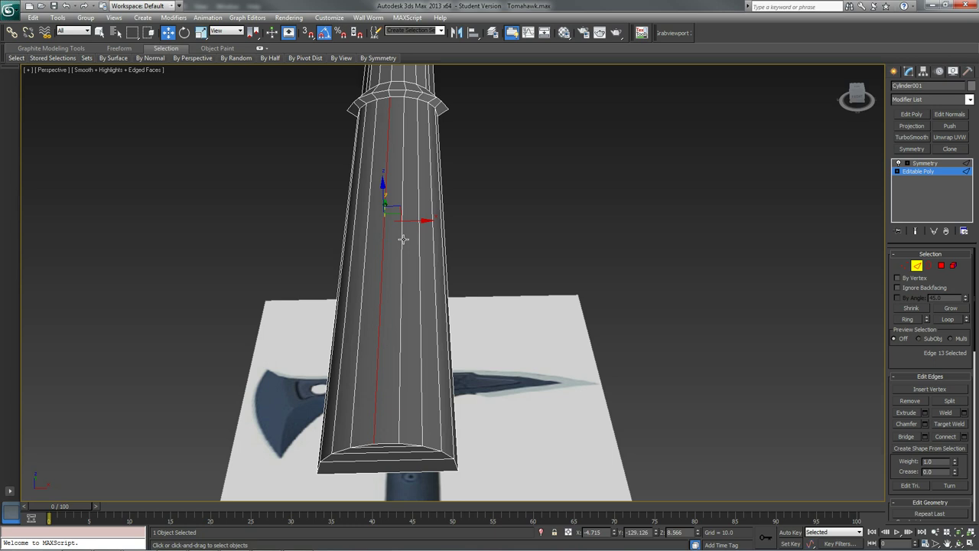
middle_click_drag(403, 240, 401, 263)
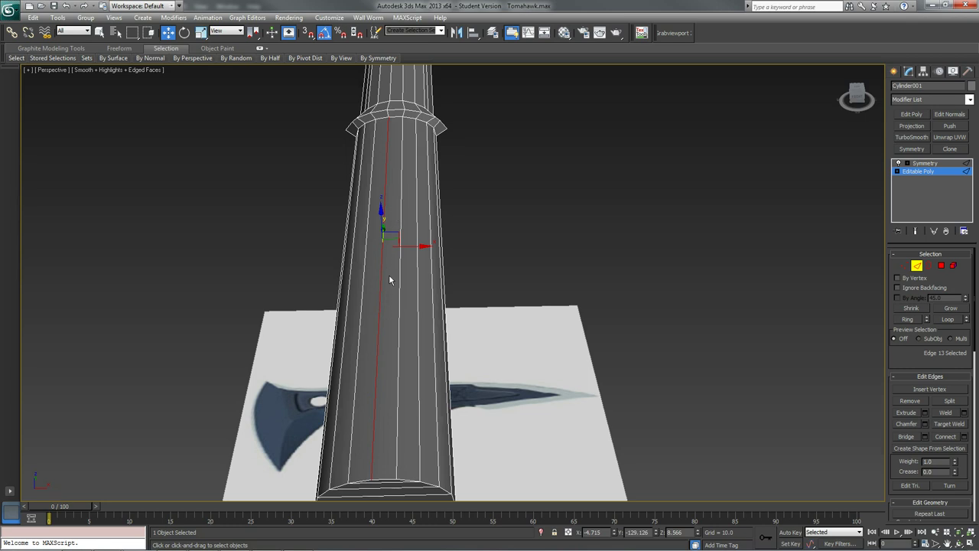
Step: At Polygon level, select face strips along the handle and orbit to inspect them
left_click(564, 296)
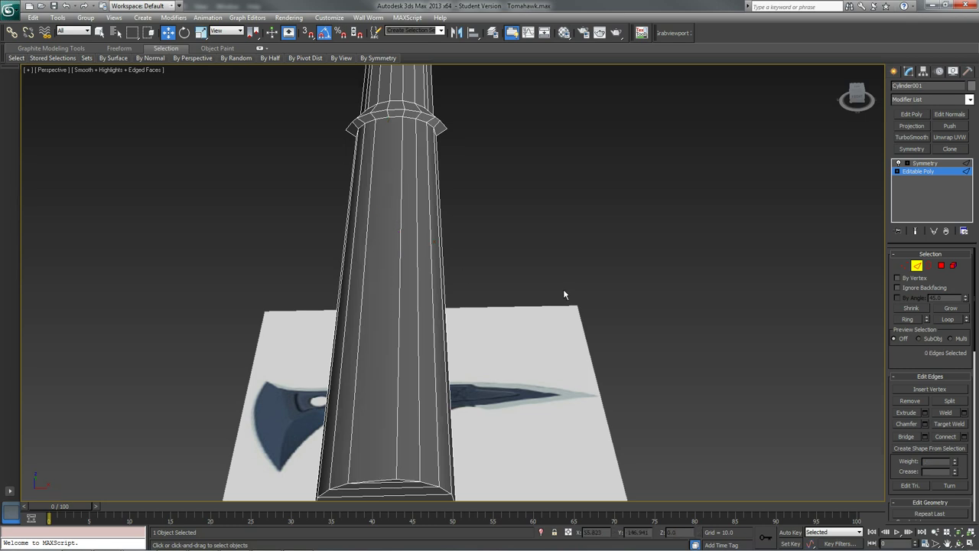
key("4")
left_click(382, 325)
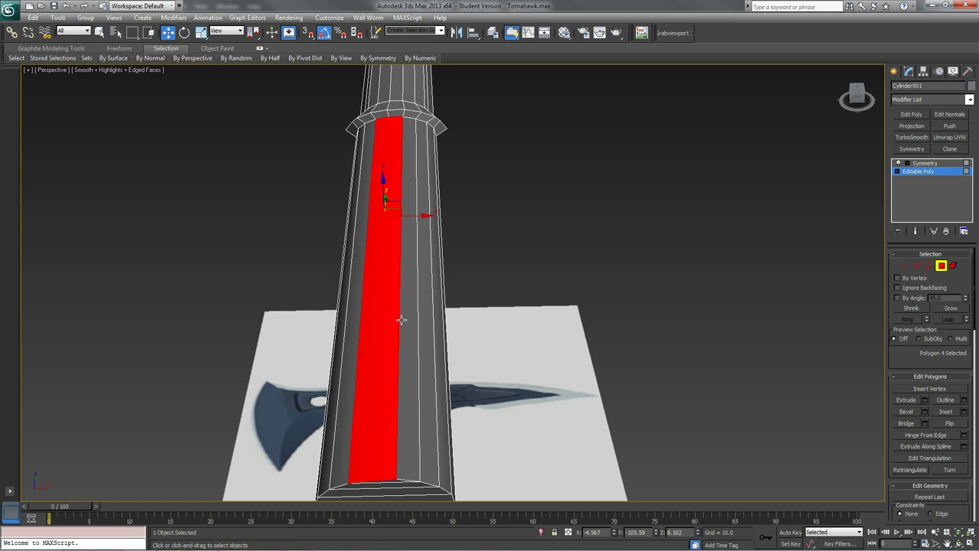
left_click(517, 277)
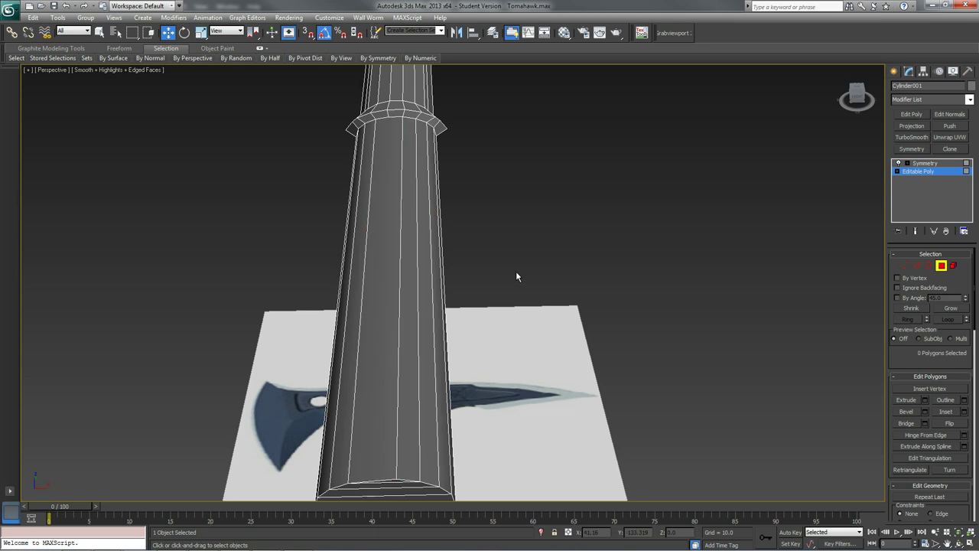
left_click(421, 179)
middle_click_drag(421, 179, 421, 181, "alt")
left_click(428, 221, "alt")
middle_click_drag(428, 221, 408, 109, "alt")
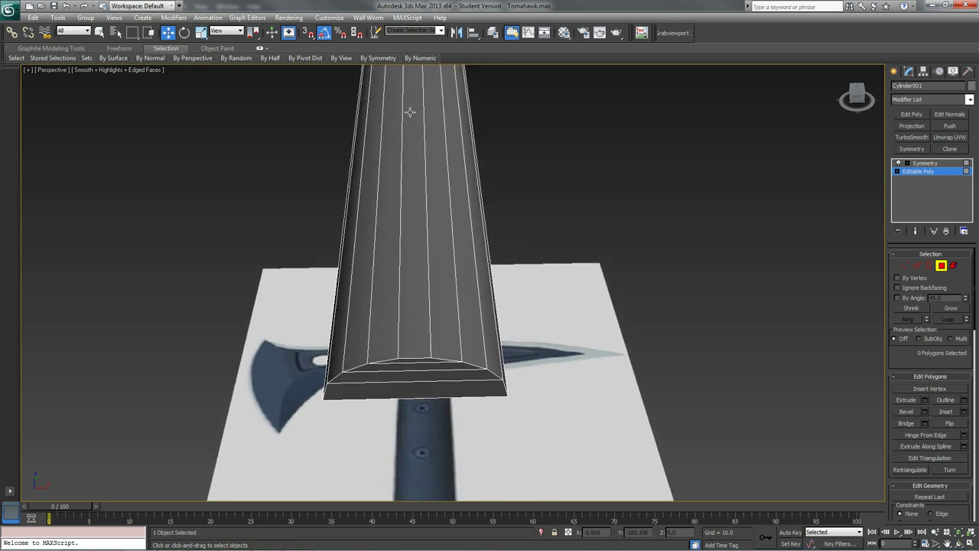
Step: In Edge mode, select the lengthwise edge loop and orbit and zoom along the handle
key("2")
double_click(375, 342)
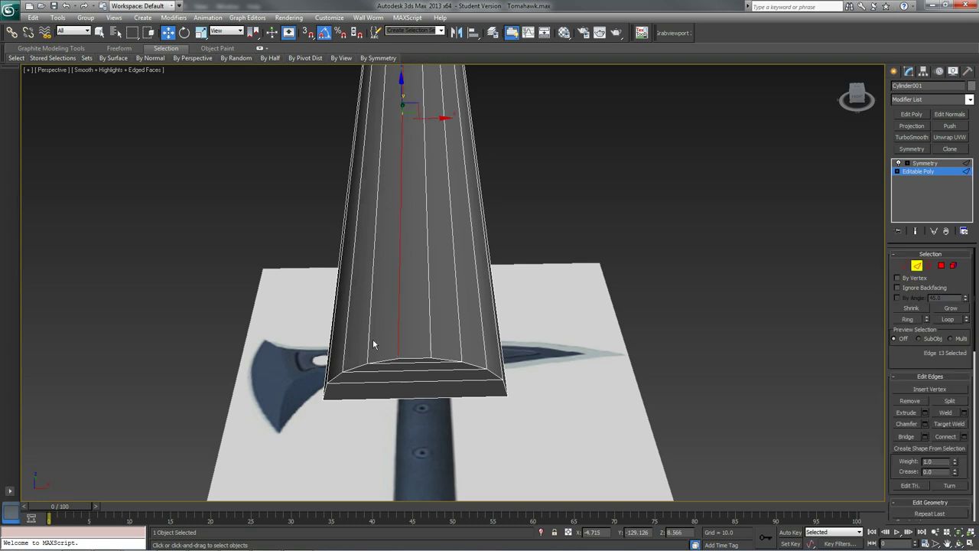
middle_click_drag(376, 343, 366, 285, "alt")
scroll(396, 401, "up", 3)
left_click(268, 243)
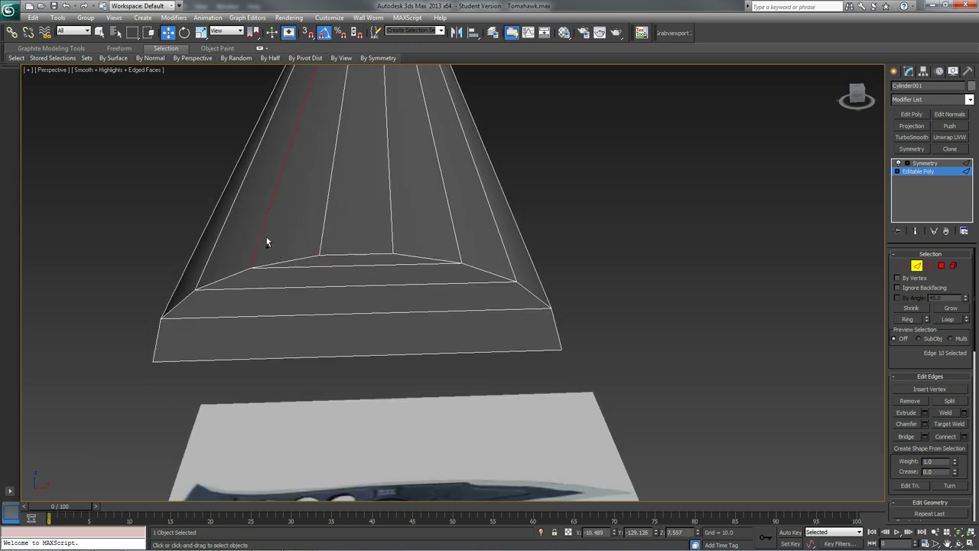
middle_click_drag(264, 238, 345, 273, "alt")
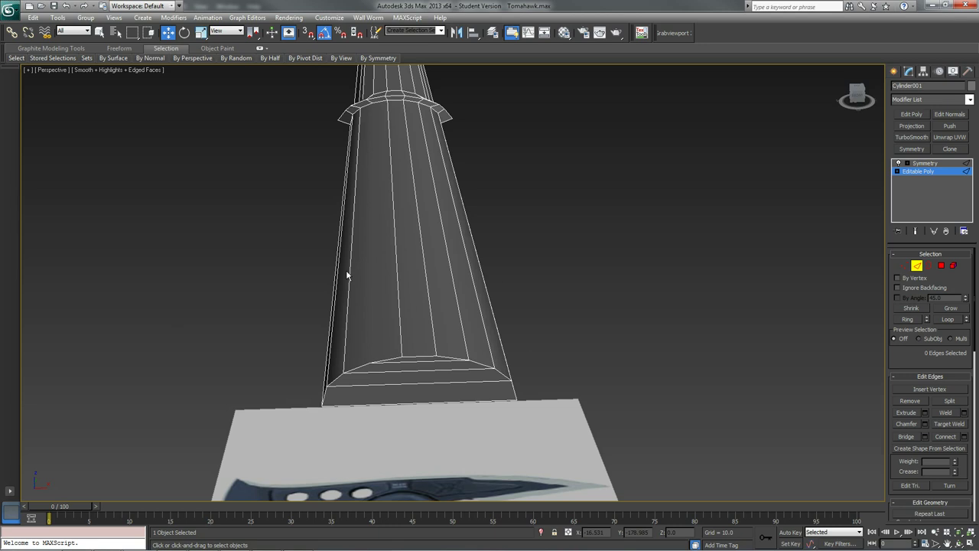
middle_click_drag(405, 179, 382, 241, "alt")
scroll(280, 239, "up", 2)
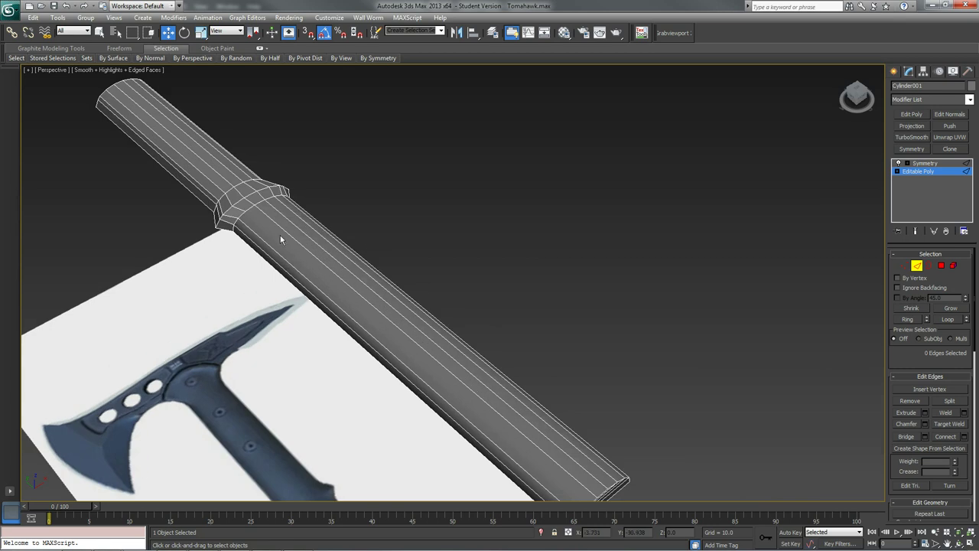
middle_click_drag(280, 234, 279, 234, "alt")
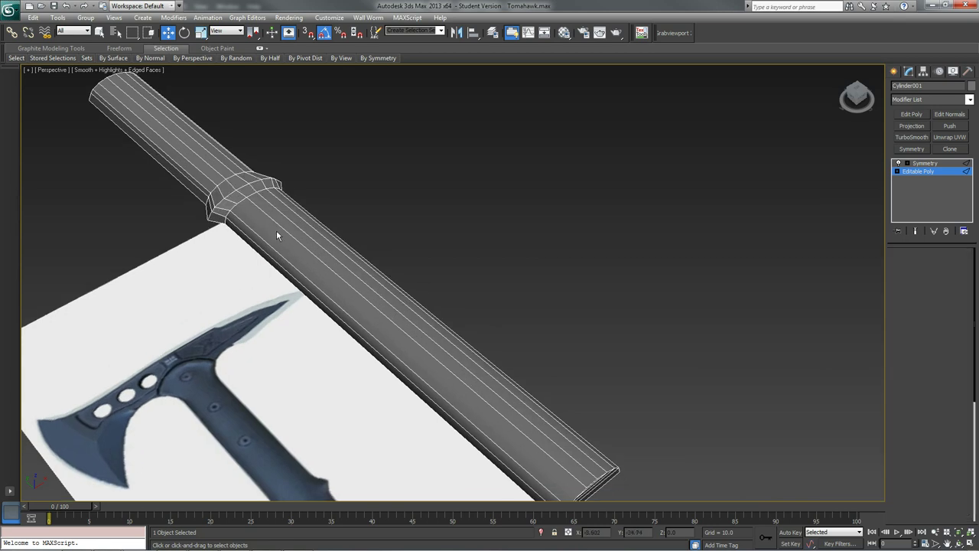
Step: Back at Polygon level, clear the selection and pan and zoom over the whole handle
key("4")
middle_click_drag(428, 384, 399, 362)
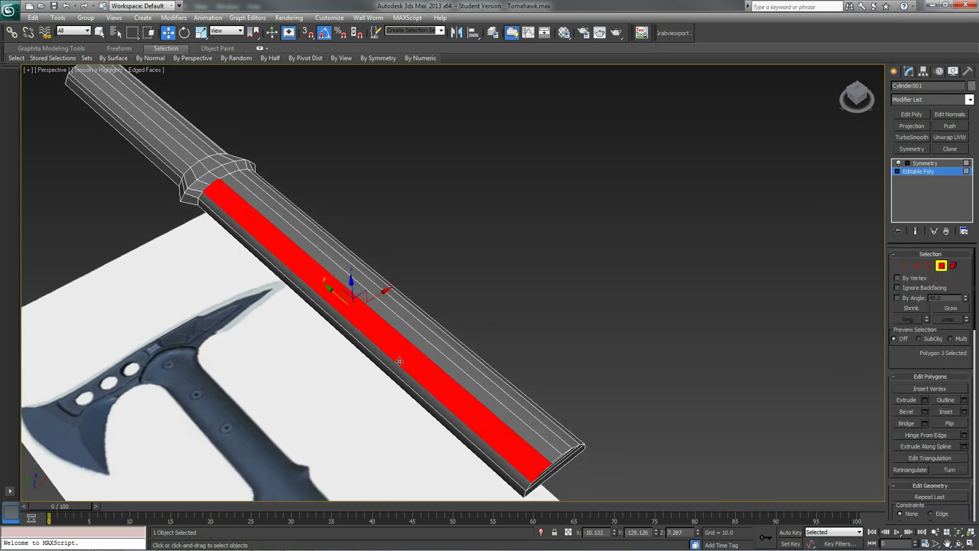
middle_click_drag(376, 272, 528, 333, "alt")
left_click(573, 167)
scroll(241, 240, "down", 5)
scroll(376, 242, "down", 2)
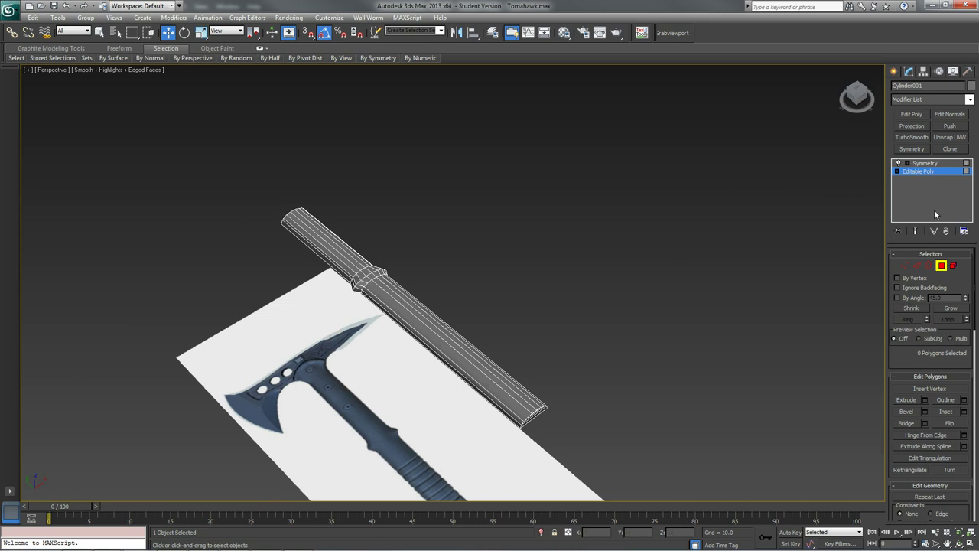
scroll(501, 190, "up", 6)
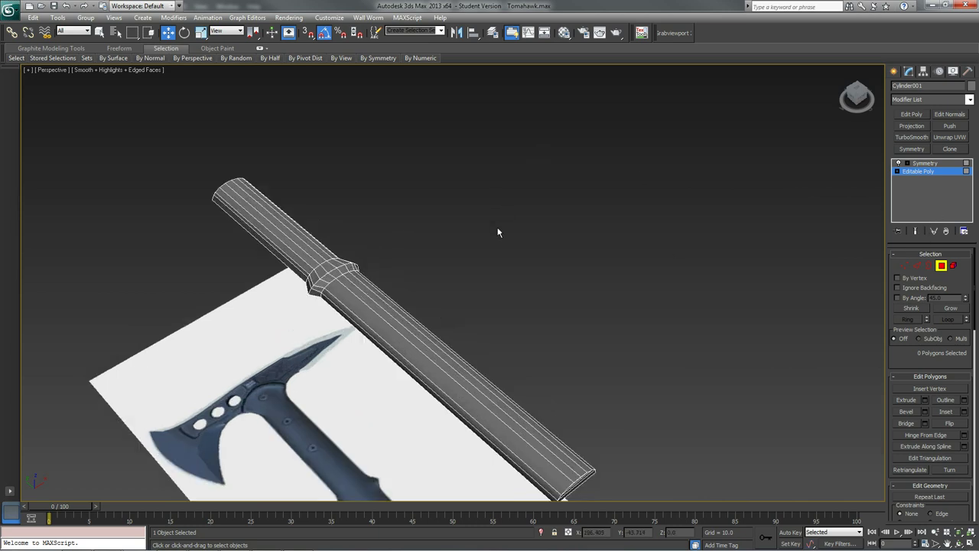
middle_click_drag(401, 295, 256, 83)
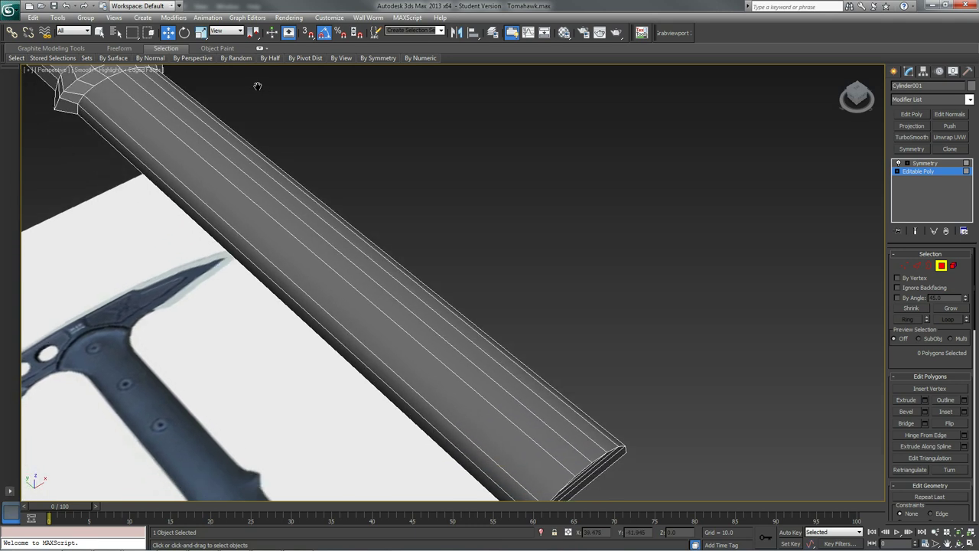
scroll(319, 203, "down", 3)
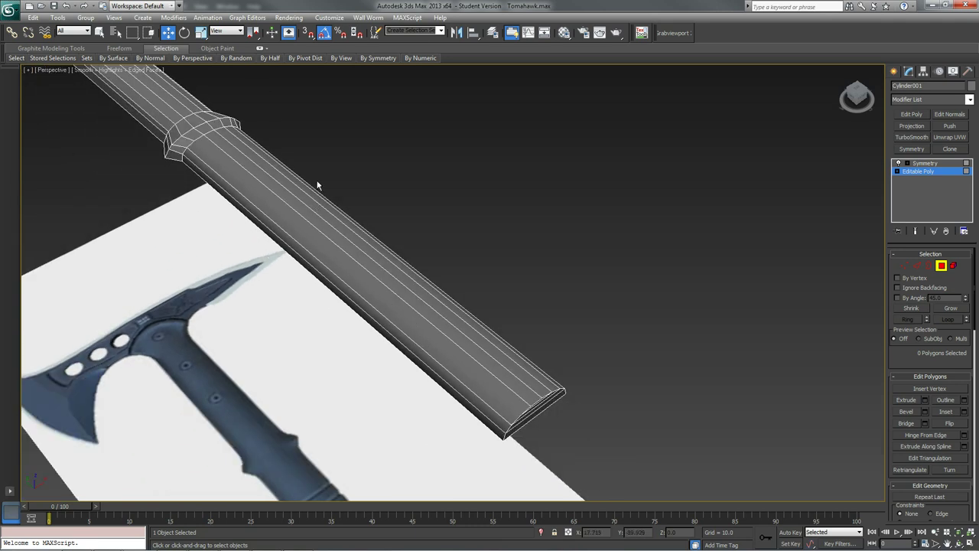
Step: Connect two end-cap vertices with a new edge, then leave vertex editing
key("1")
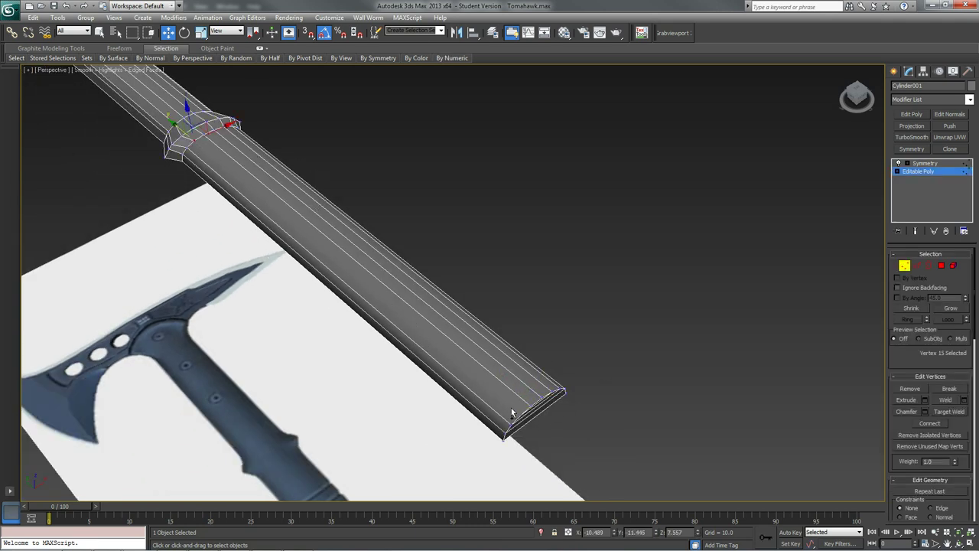
left_click(519, 415)
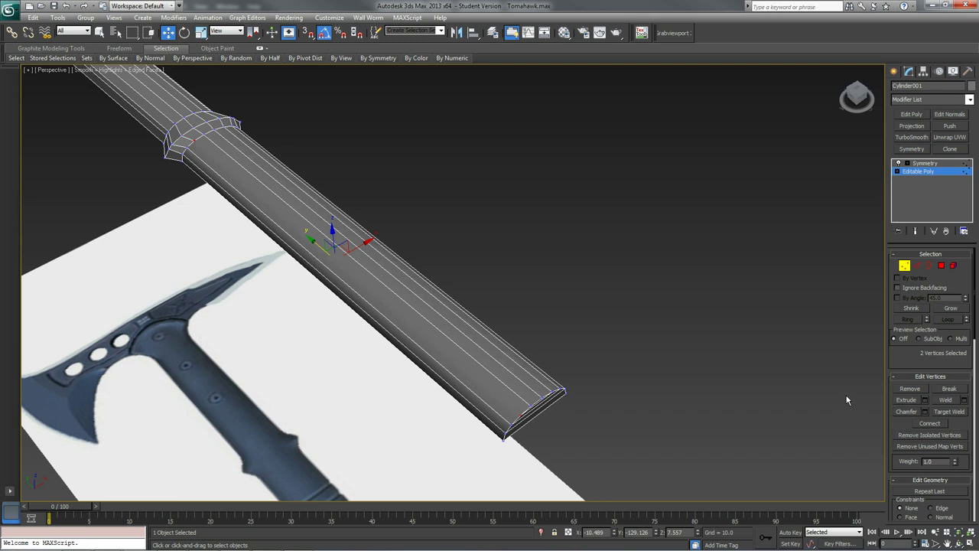
left_click(929, 424)
left_click(905, 266)
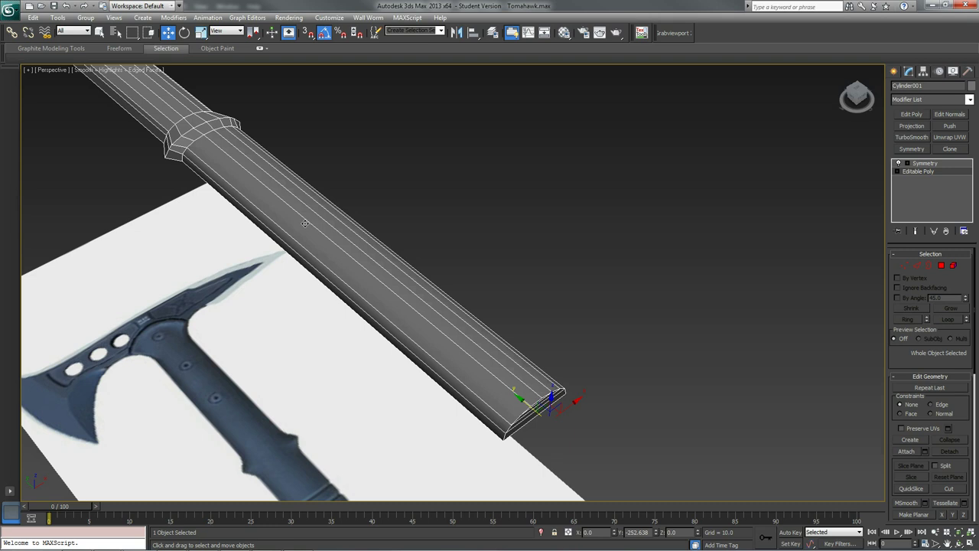
scroll(406, 243, "down", 5)
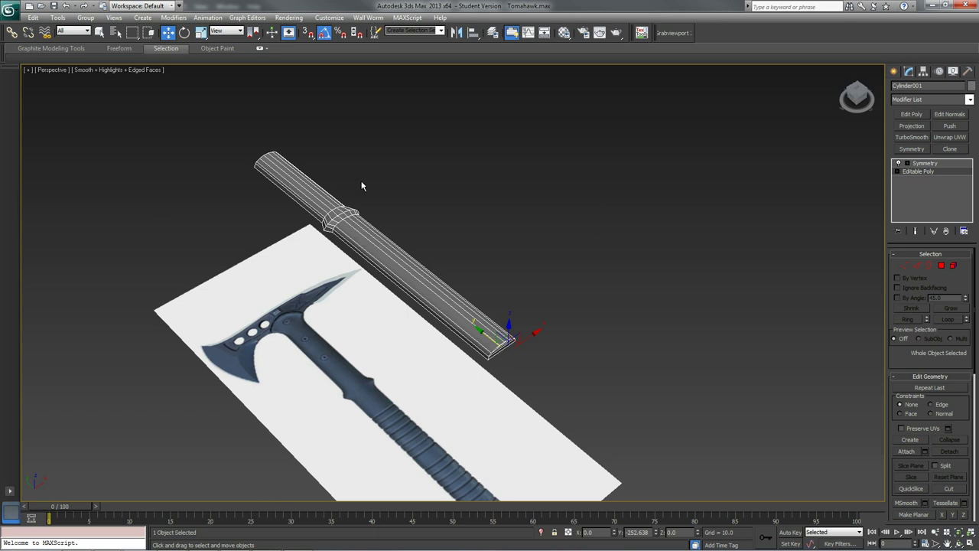
key("5")
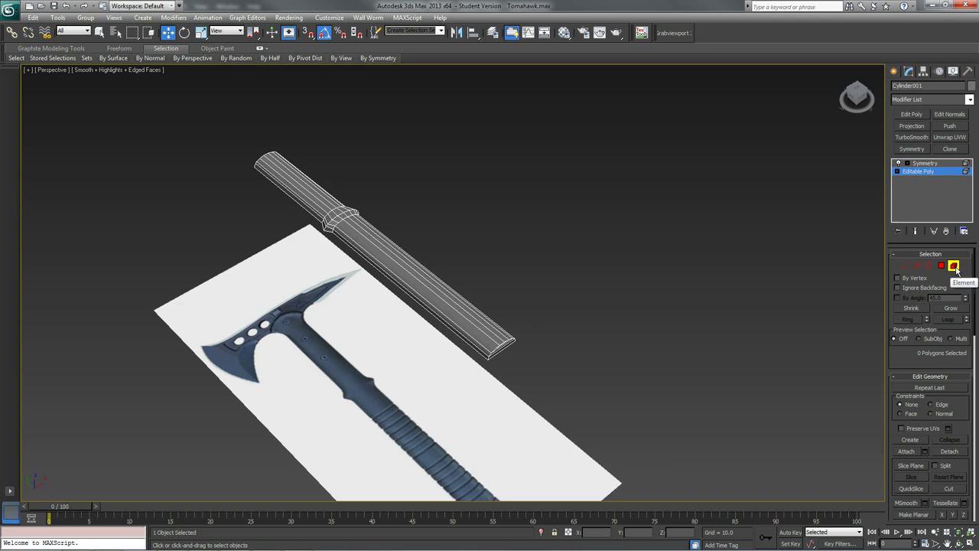
Step: Select the handle as a whole element, then return to Polygon level with all 39 faces selected
key("4")
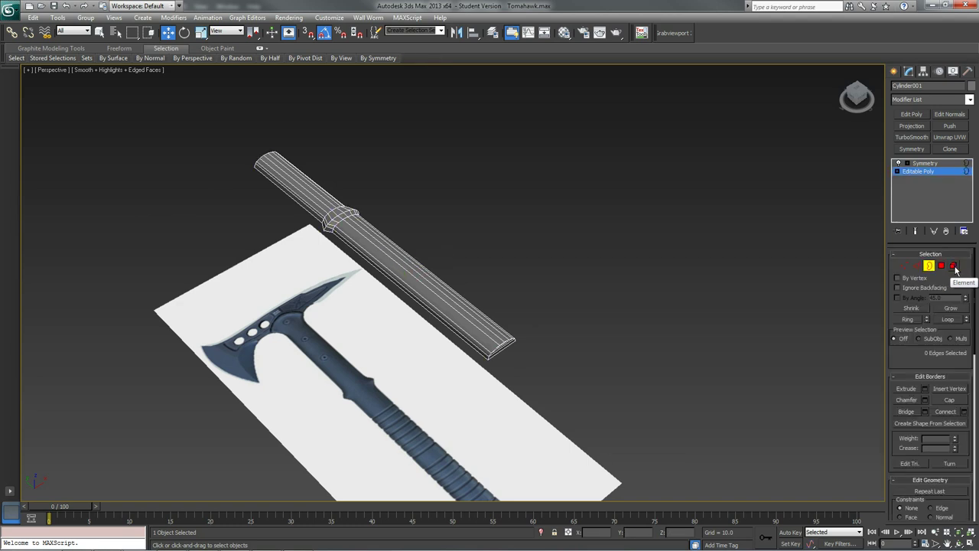
left_click(954, 266)
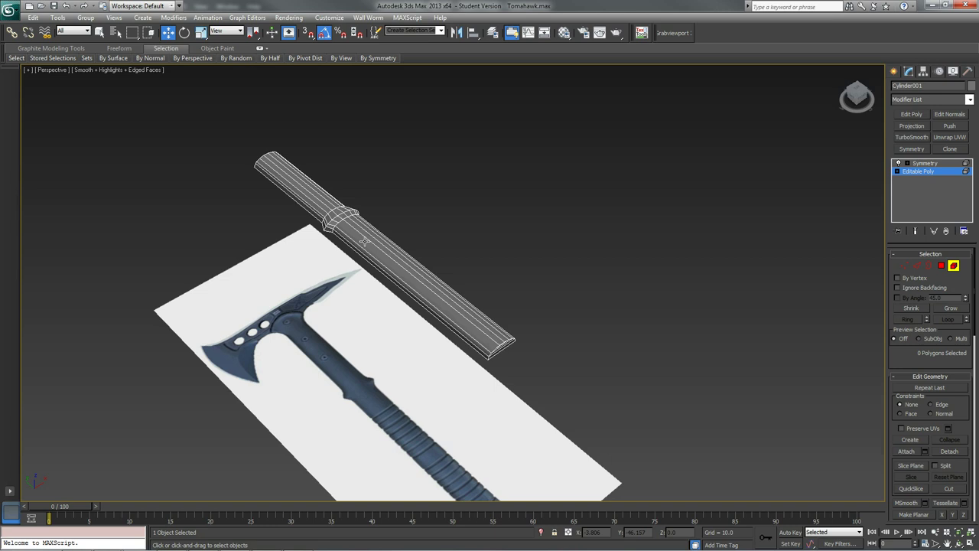
left_click(364, 242)
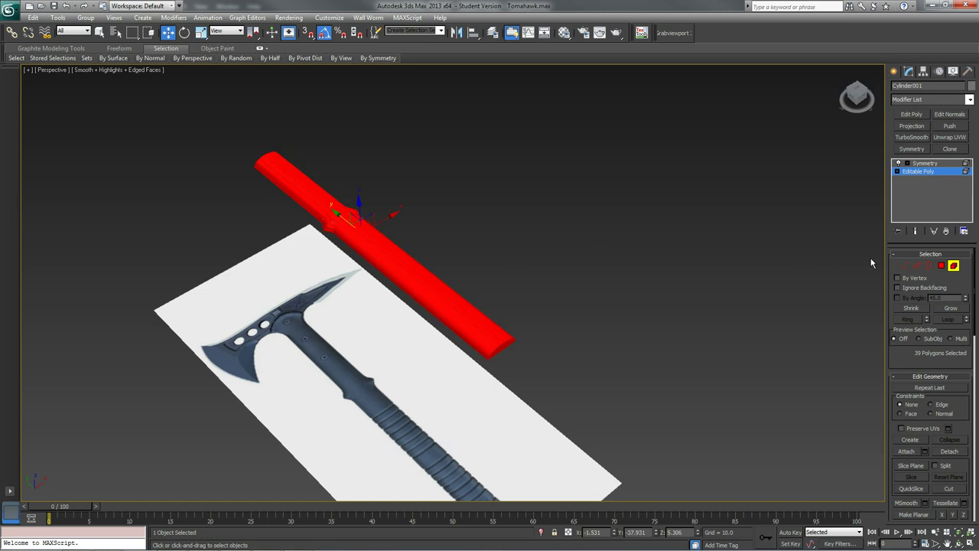
left_click(941, 266)
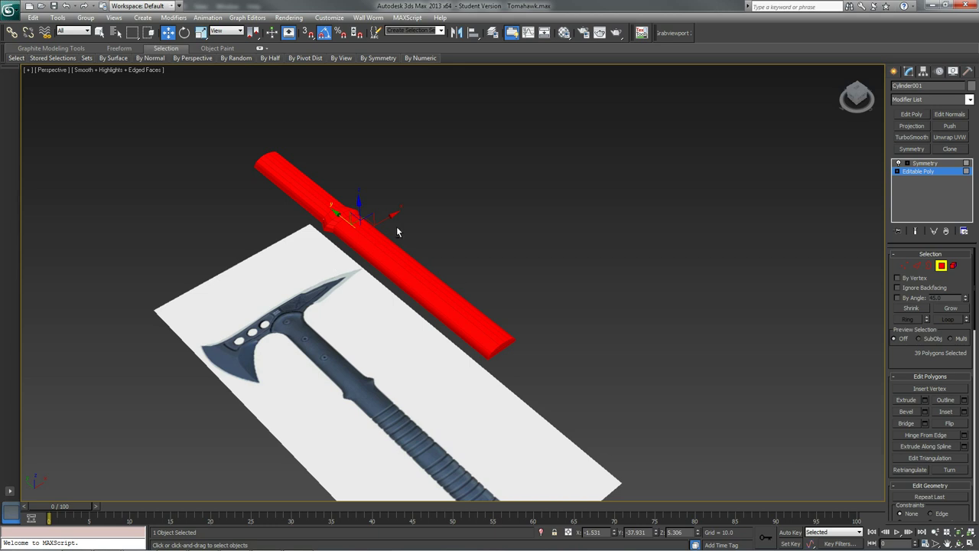
middle_click_drag(396, 226, 381, 186, "alt")
scroll(377, 189, "up", 3)
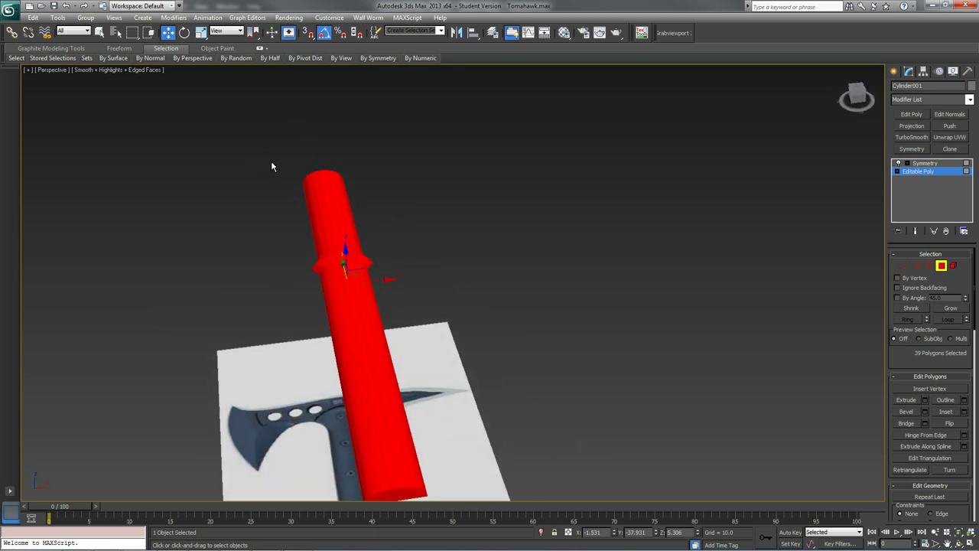
Step: Close the extra toolset, open the Graphite Modeling ribbon and show its polygon modeling panels
middle_click_drag(271, 167, 258, 149)
mouse_move(59, 56)
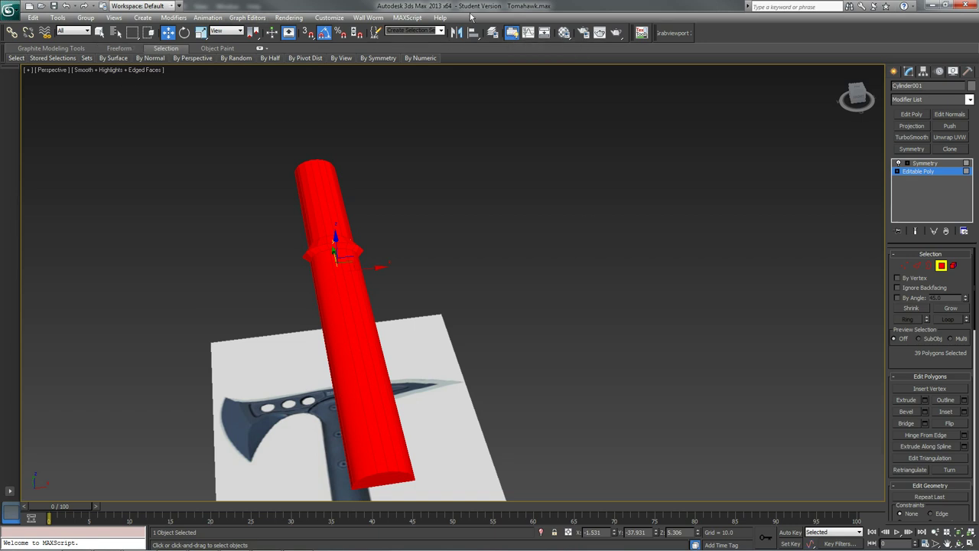
left_click(518, 35)
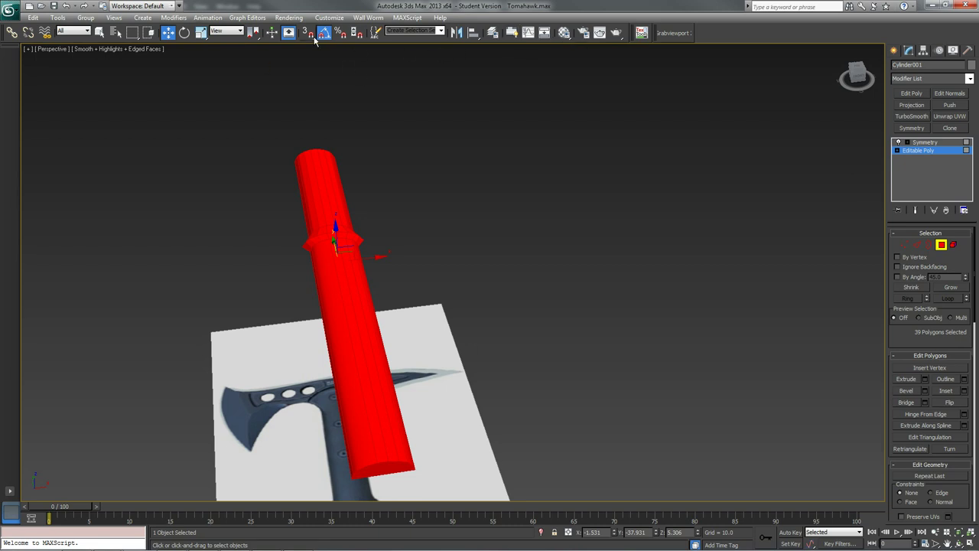
left_click(511, 35)
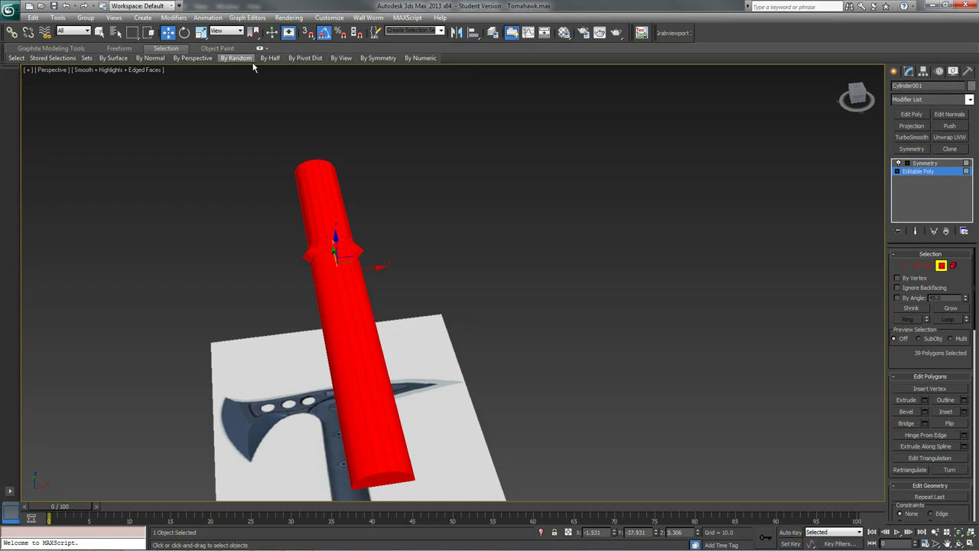
mouse_move(157, 59)
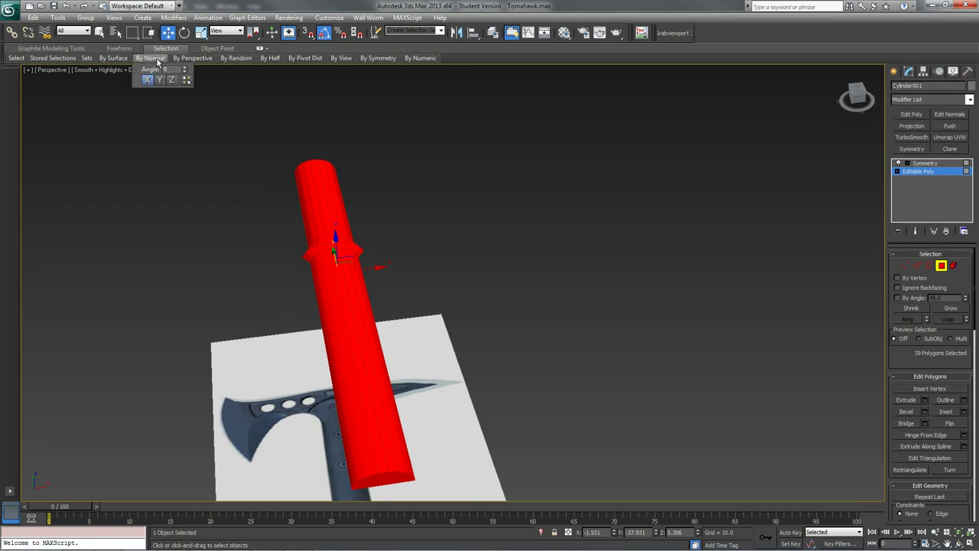
left_click(52, 47)
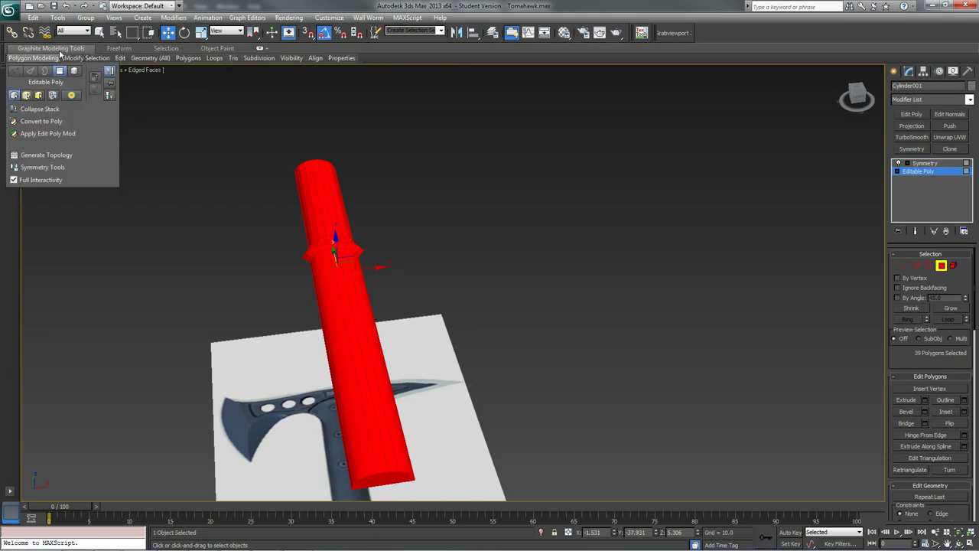
mouse_move(188, 58)
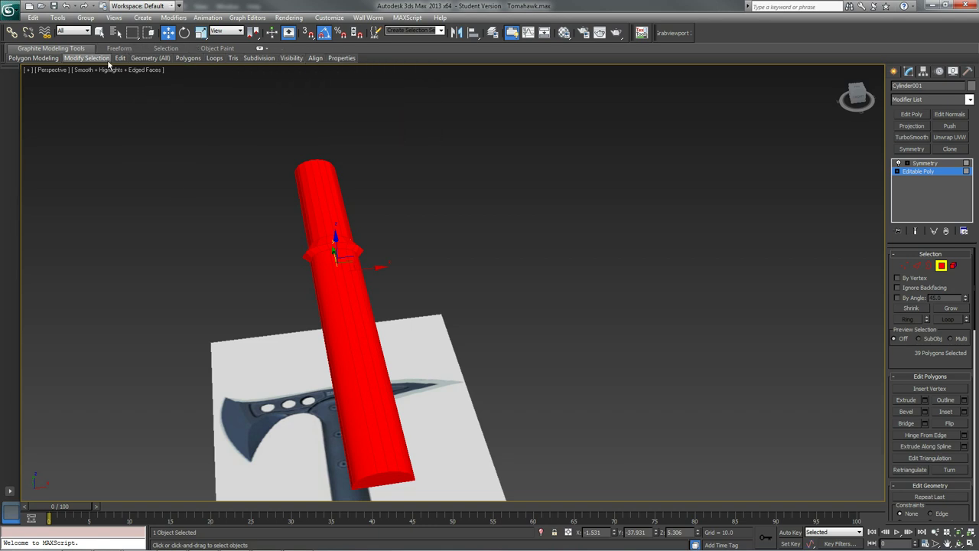
mouse_move(111, 62)
Step: On the Selection tab, use By Numeric '<' 4 sides, finding no faces under four sides
left_click(165, 48)
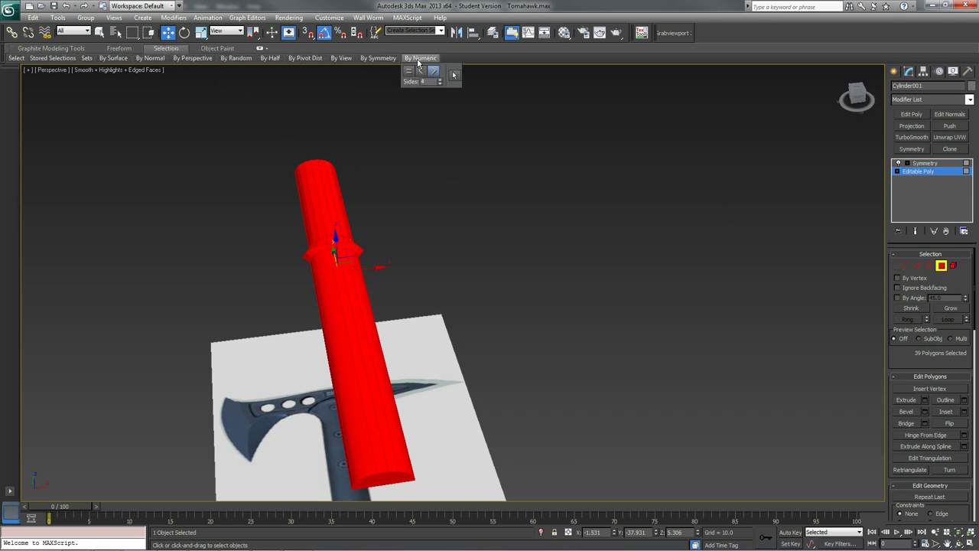
left_click(420, 71)
left_click(454, 75)
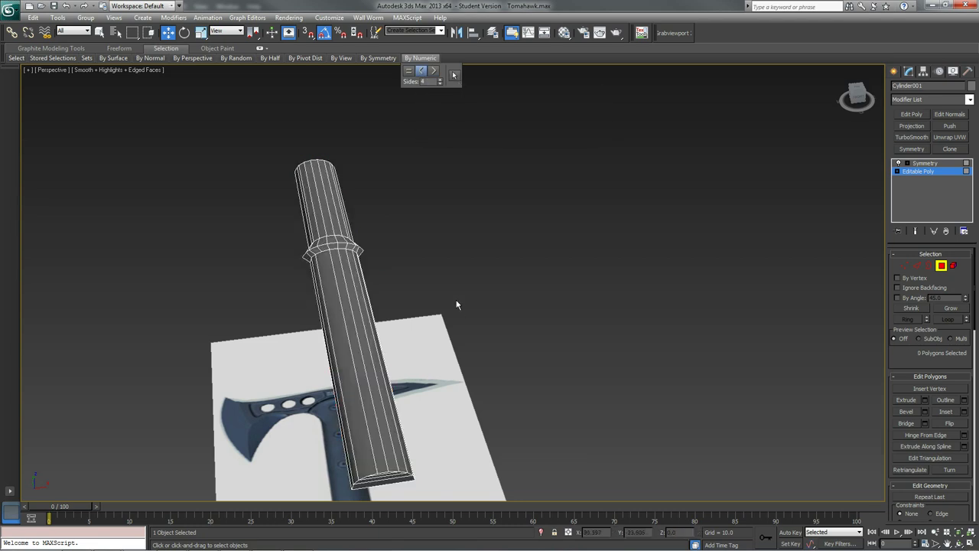
middle_click_drag(203, 203, 449, 251, "alt")
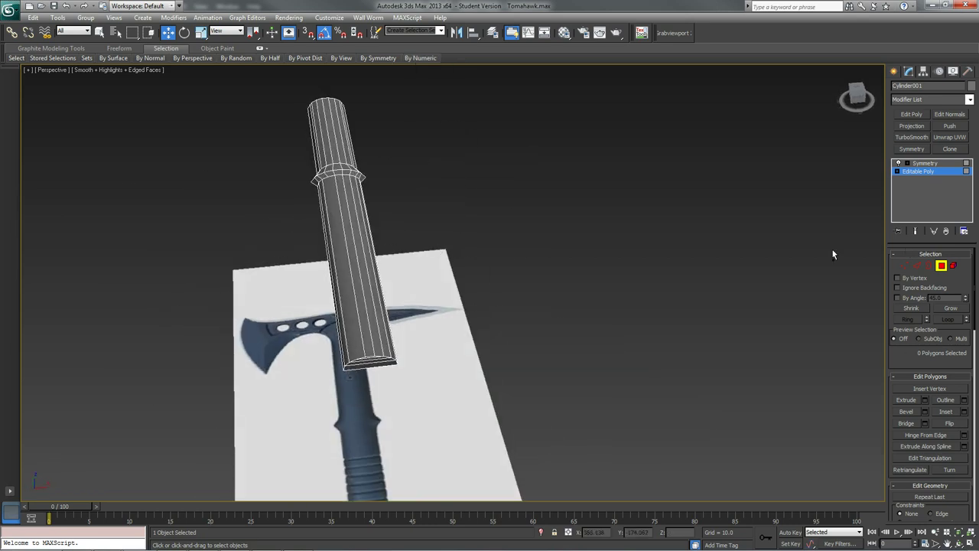
Step: Select all polygons and use By Numeric '>' 4 sides to isolate n-gon Polygon 3
key("ctrl+a")
mouse_move(420, 58)
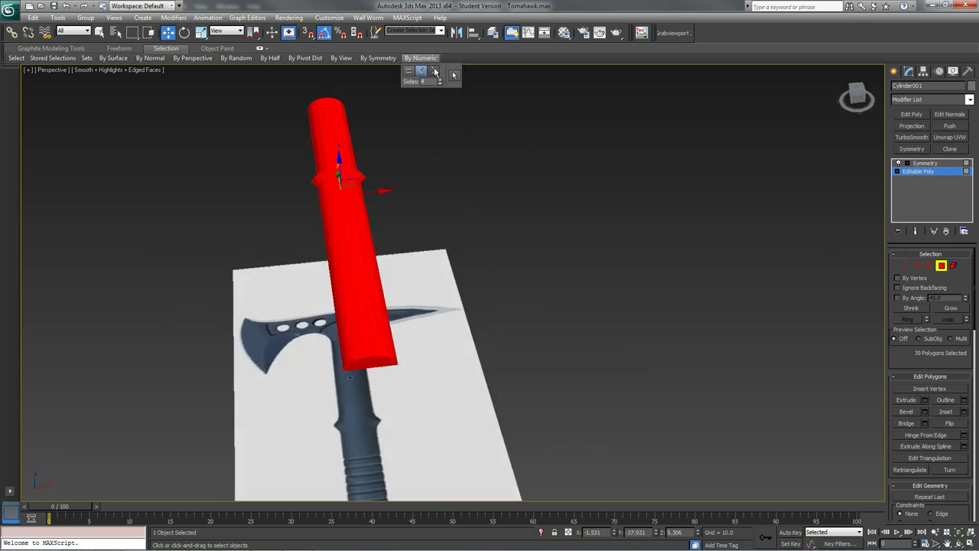
left_click(454, 75)
middle_click_drag(396, 214, 406, 202, "alt")
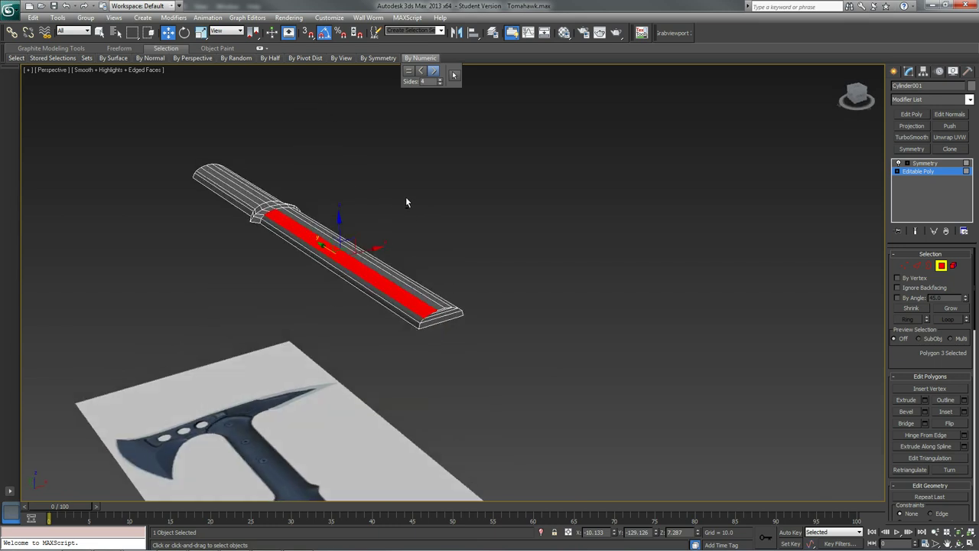
Step: Zoom in and Connect the n-gon strip's two end vertices with a new edge
scroll(357, 265, "up", 6)
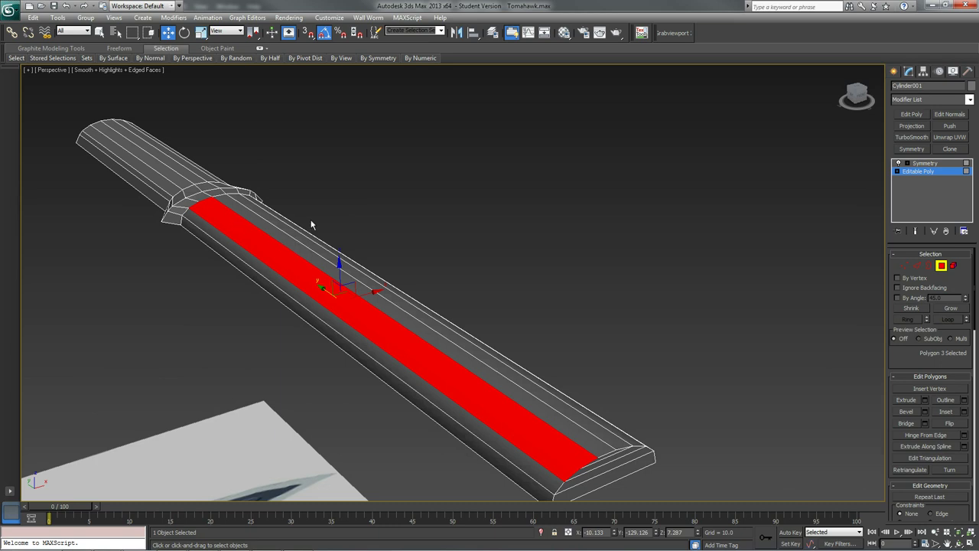
scroll(319, 237, "down", 1)
key("1")
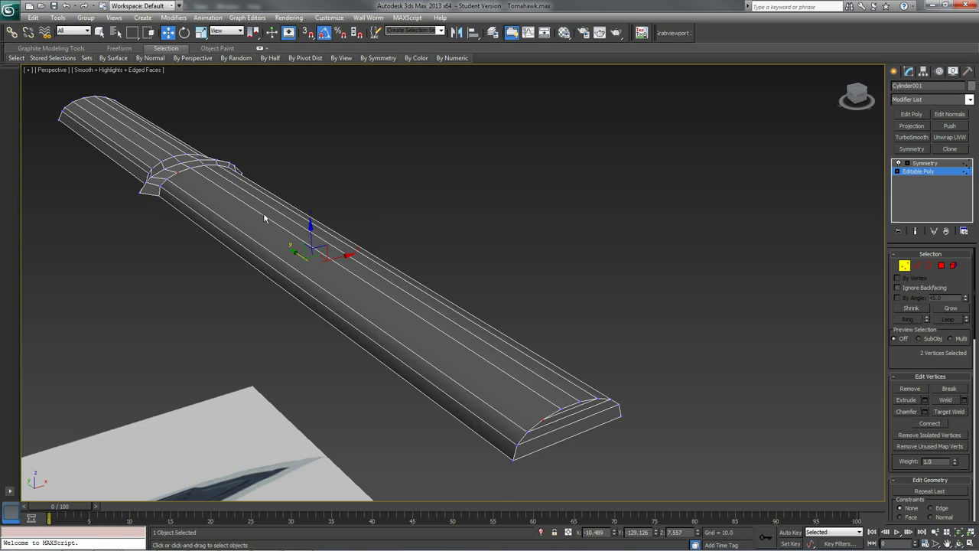
left_click(932, 424)
Step: Select the whole handle element and run By Numeric '>' 4 sides, confirming 0 polygons
key("4")
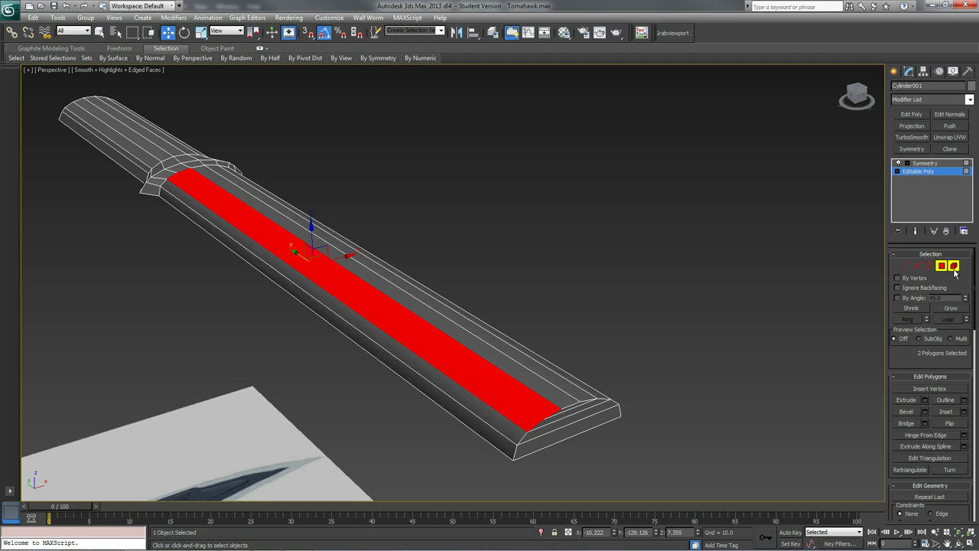
left_click(518, 366)
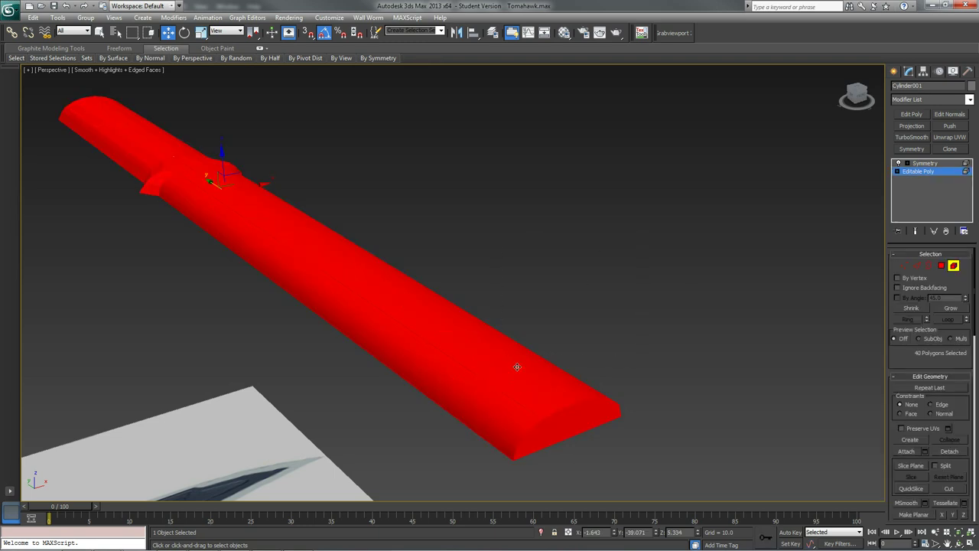
left_click(941, 266)
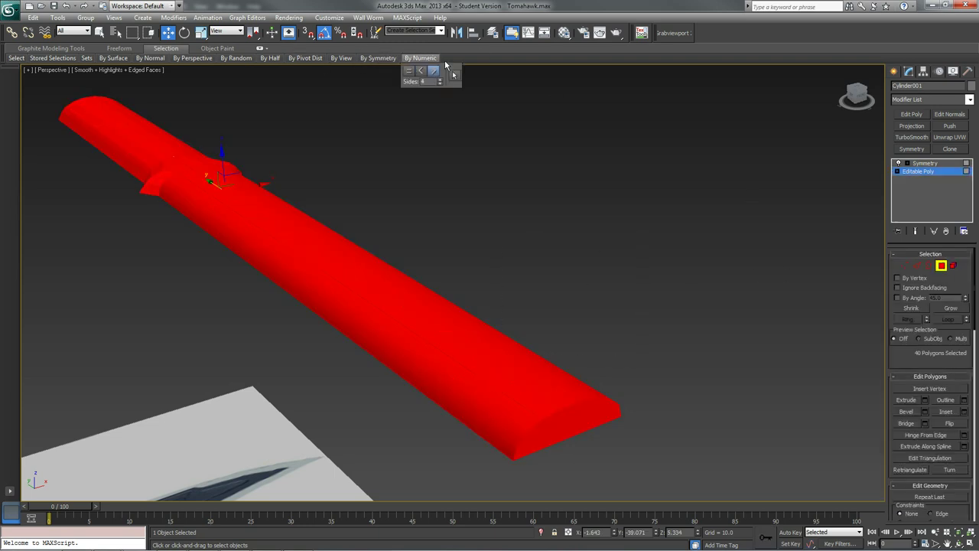
left_click(430, 60)
left_click(454, 76)
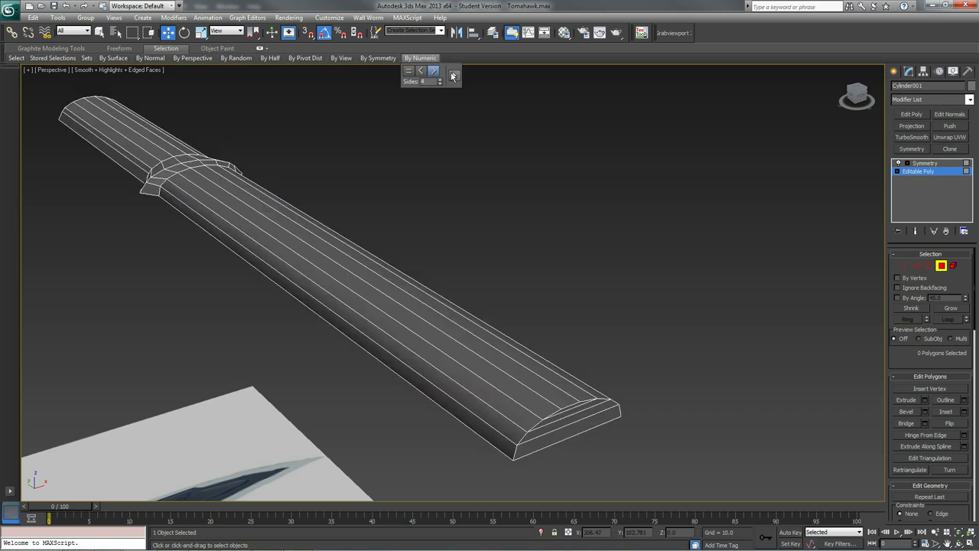
middle_click_drag(429, 212, 263, 222, "alt")
Step: Box-select the handle's polygons, clear the selection, and orbit the handle to lie diagonally
scroll(259, 223, "down", 10)
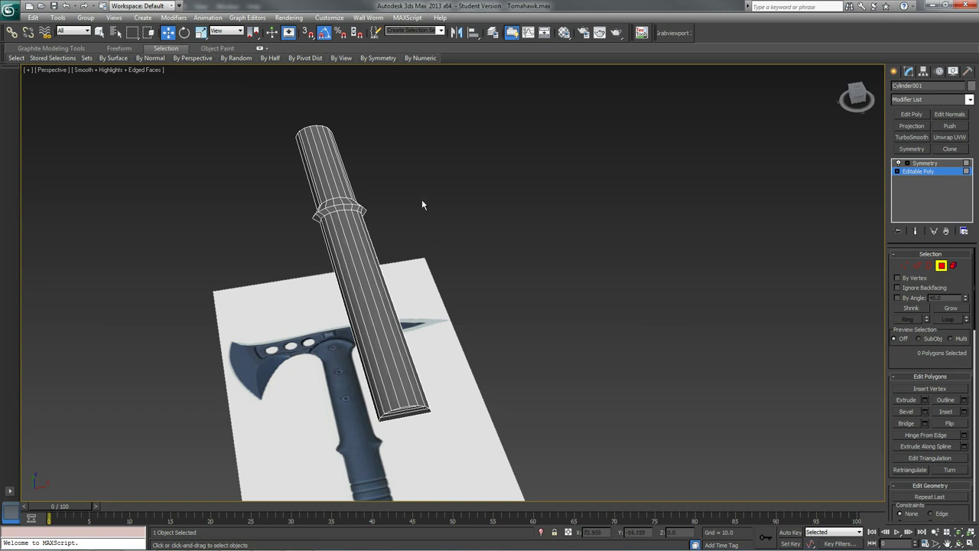
left_click_drag(423, 180, 300, 245)
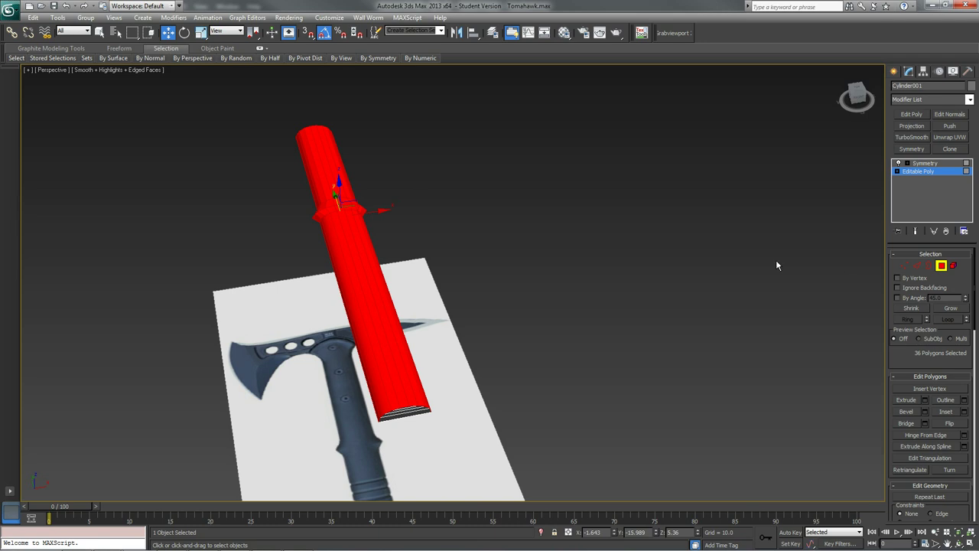
left_click(539, 240)
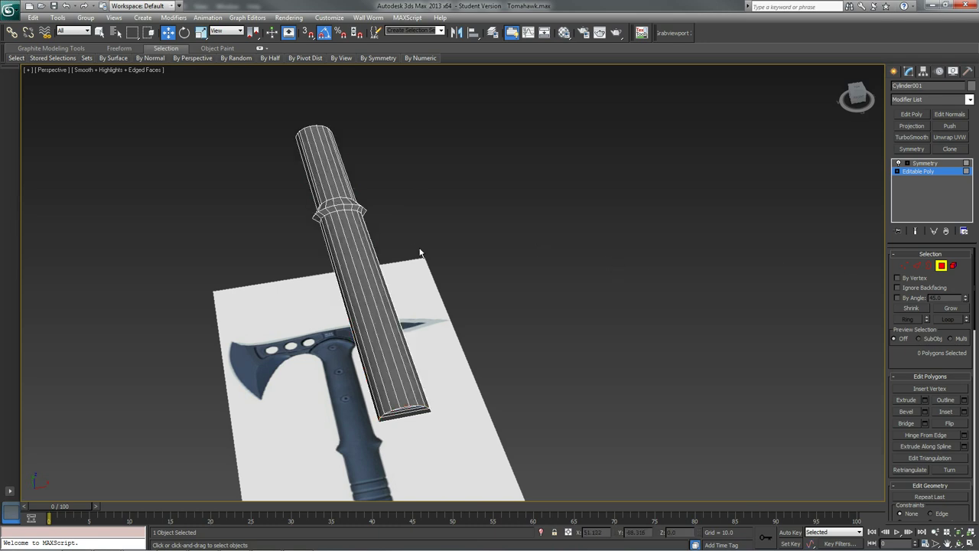
middle_click_drag(363, 103, 398, 182, "alt")
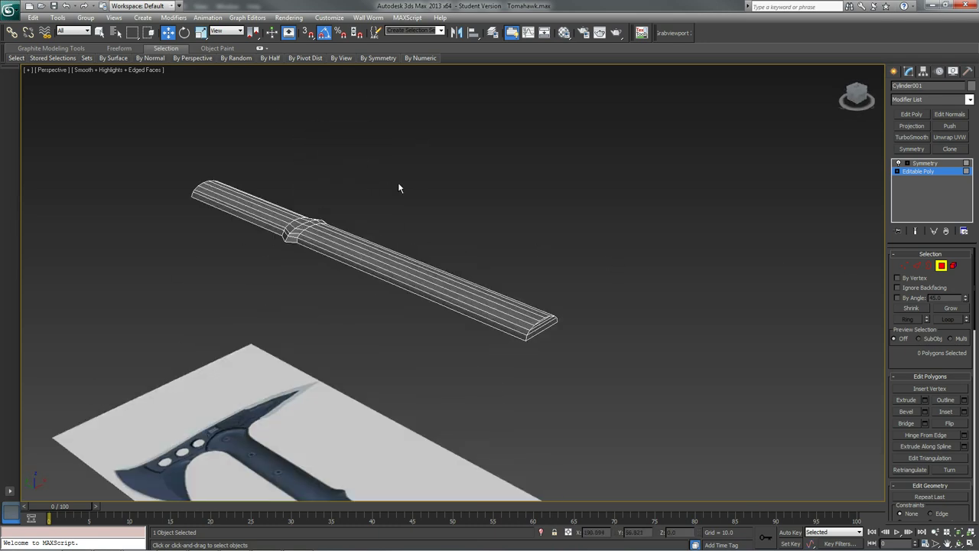
scroll(364, 255, "up", 6)
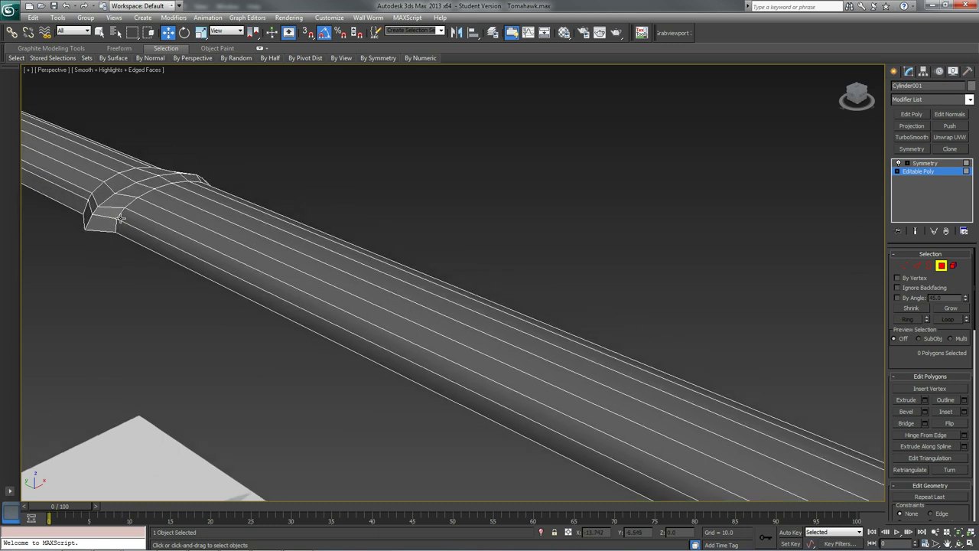
middle_click_drag(179, 222, 124, 219)
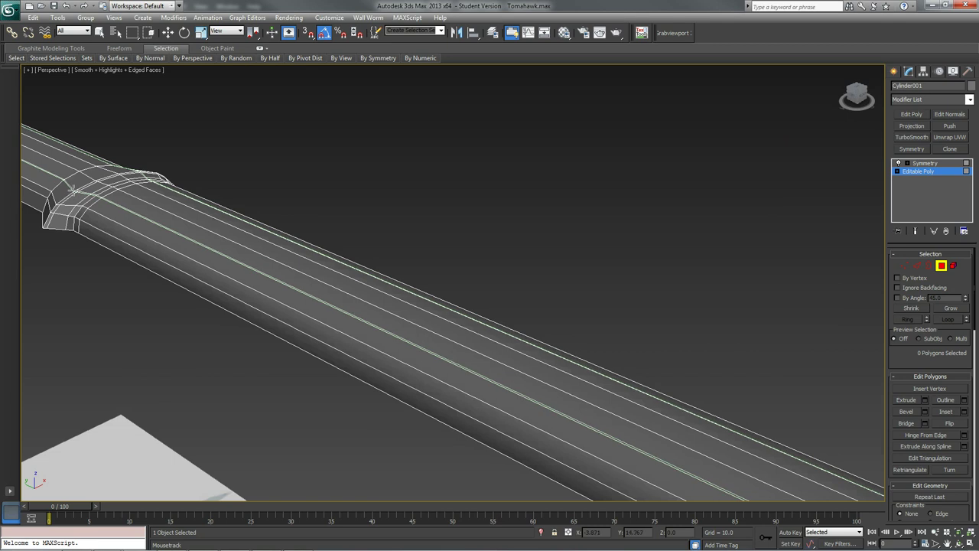
middle_click_drag(73, 190, 416, 244)
scroll(225, 212, "up", 4)
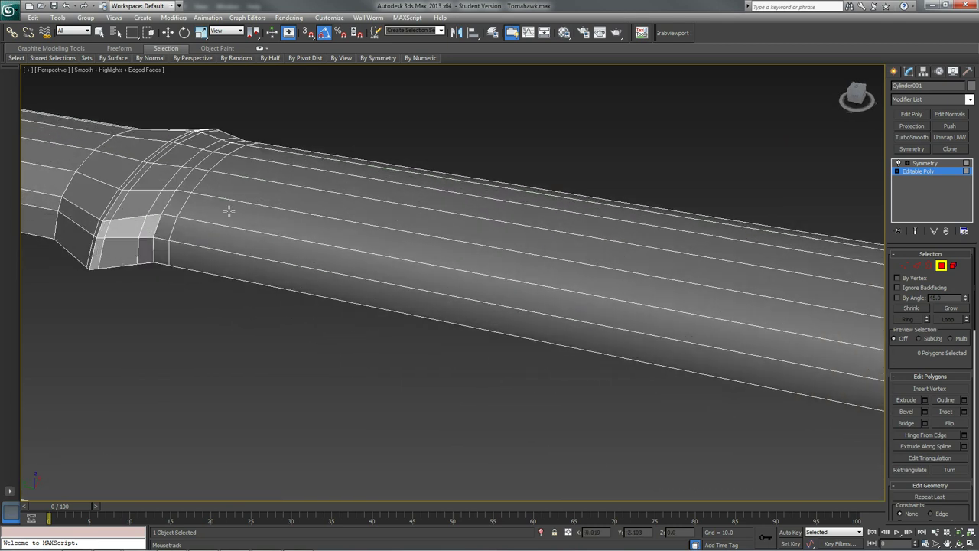
scroll(356, 293, "down", 2)
scroll(243, 239, "up", 2)
key("1")
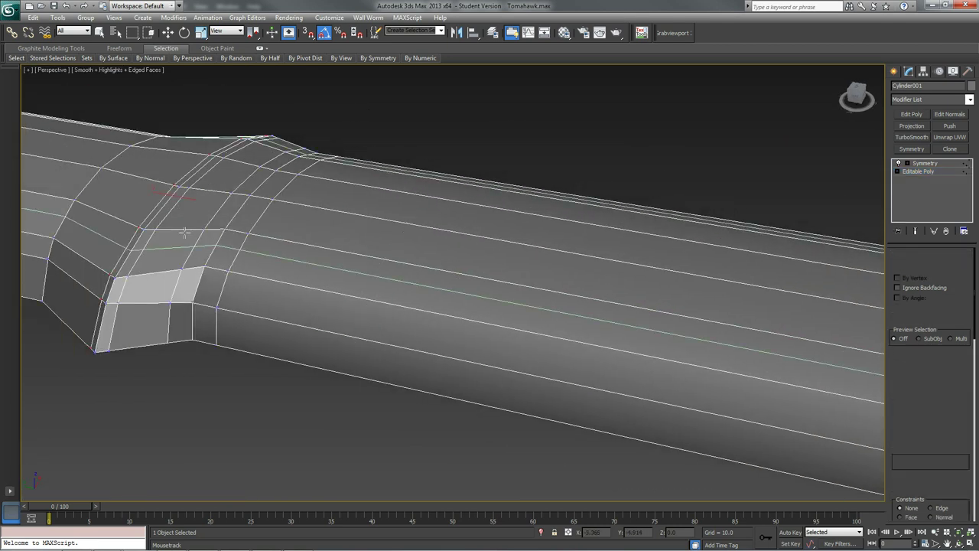
double_click(145, 227)
key("w")
left_click(144, 227)
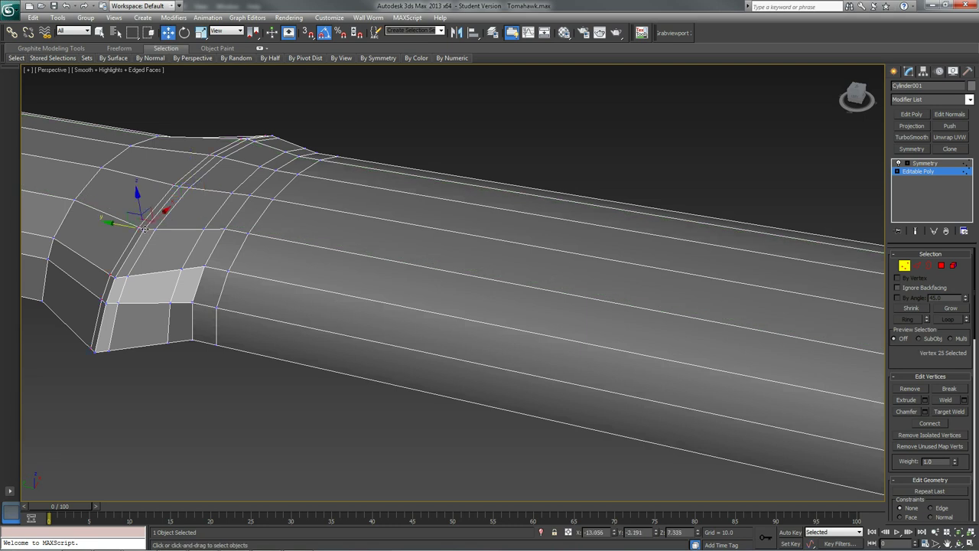
left_click(184, 188, "ctrl")
key("2")
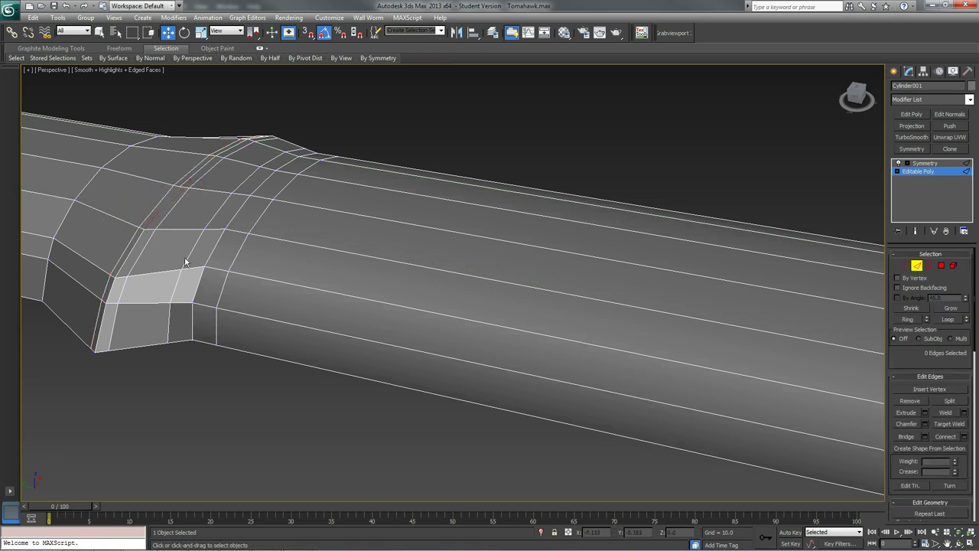
left_click(168, 205)
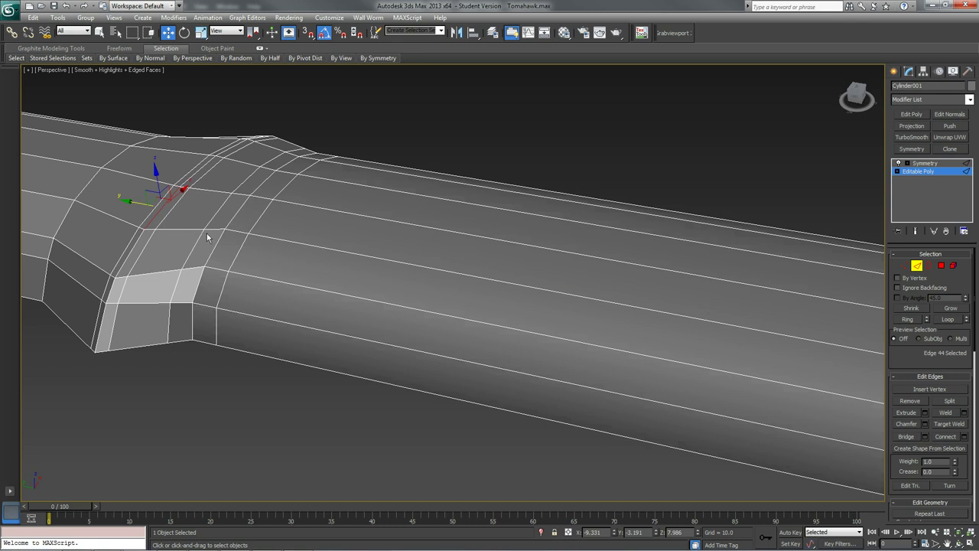
scroll(207, 237, "down", 3)
left_click(206, 233)
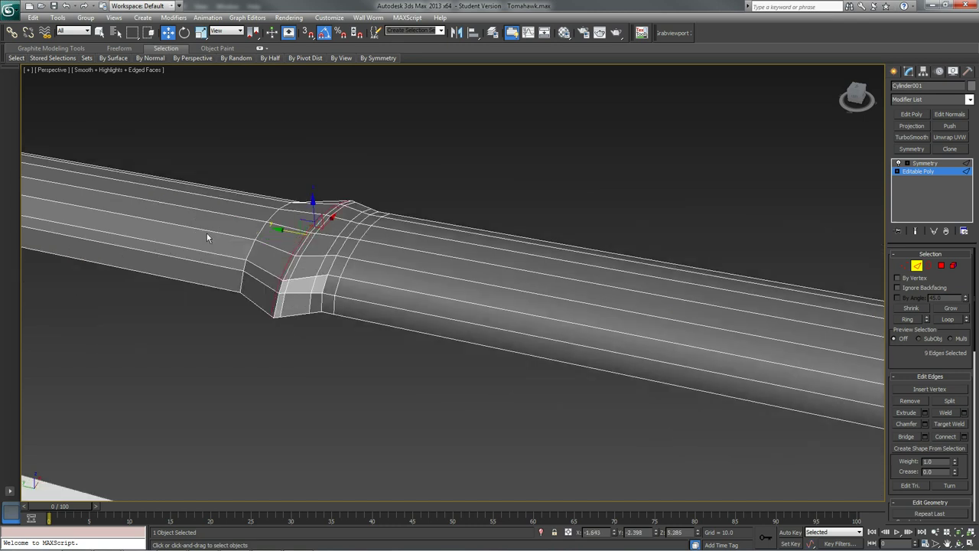
middle_click_drag(214, 239, 288, 244, "alt")
middle_click_drag(306, 252, 313, 250, "alt")
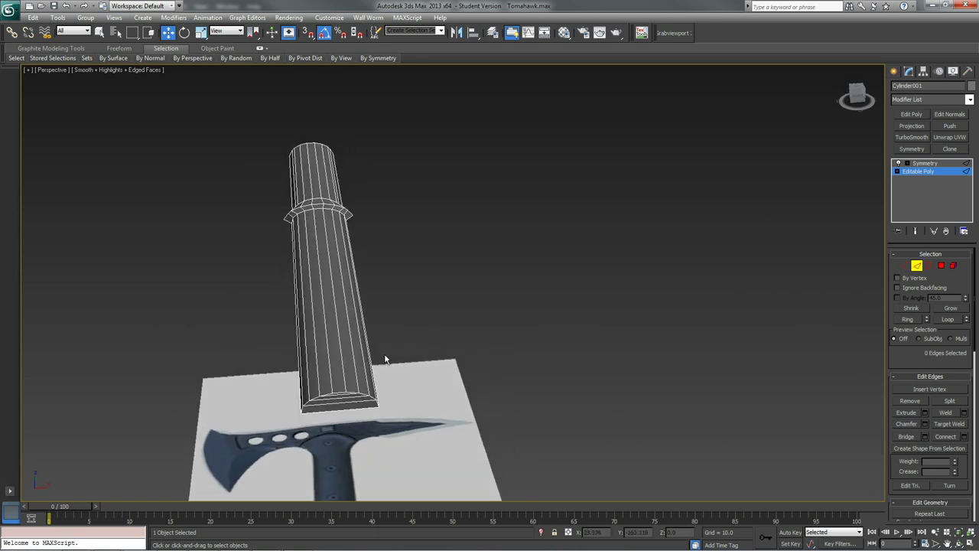